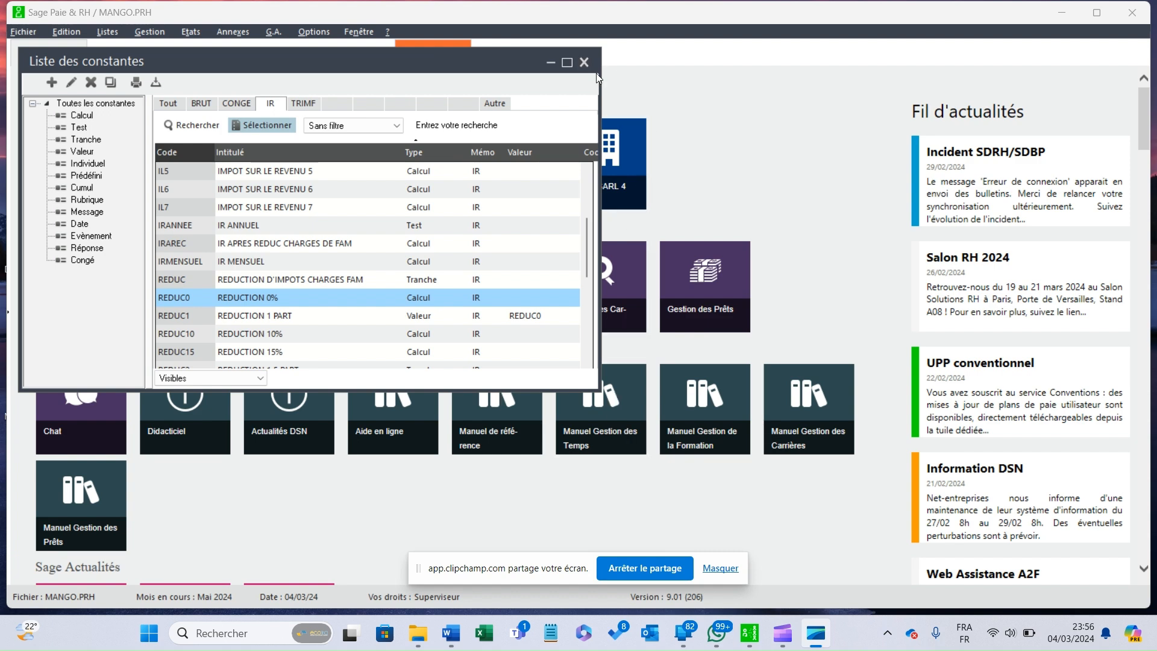
Close the constants list, open it again and show only the constants of the IR memo.
left_click(584, 62)
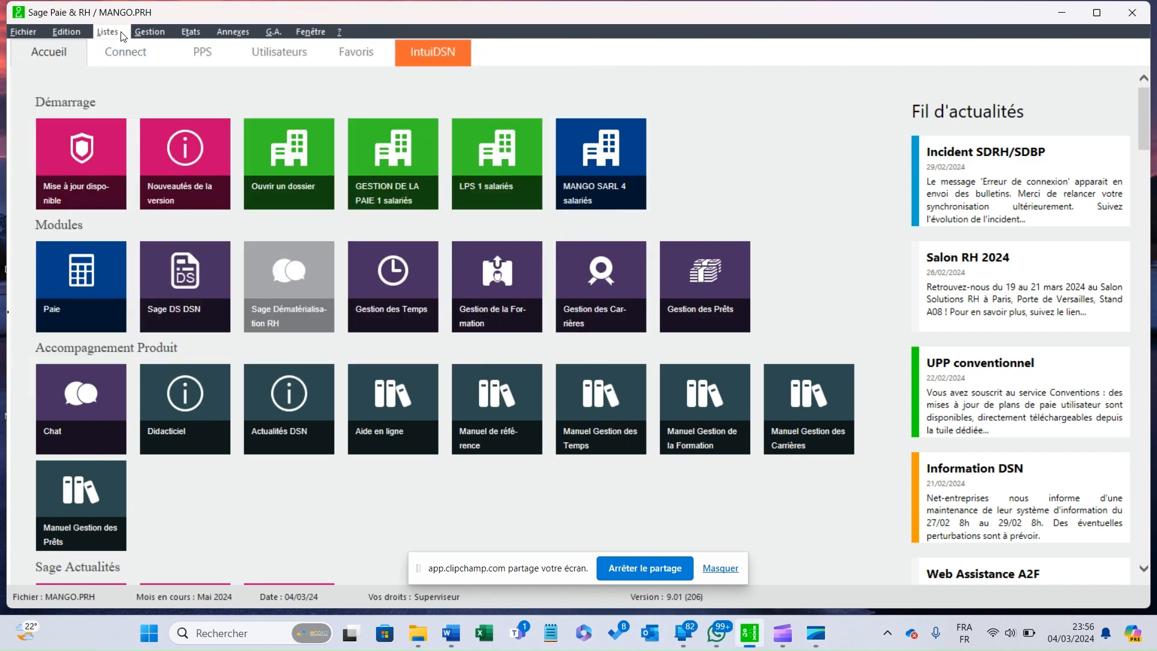
left_click(121, 34)
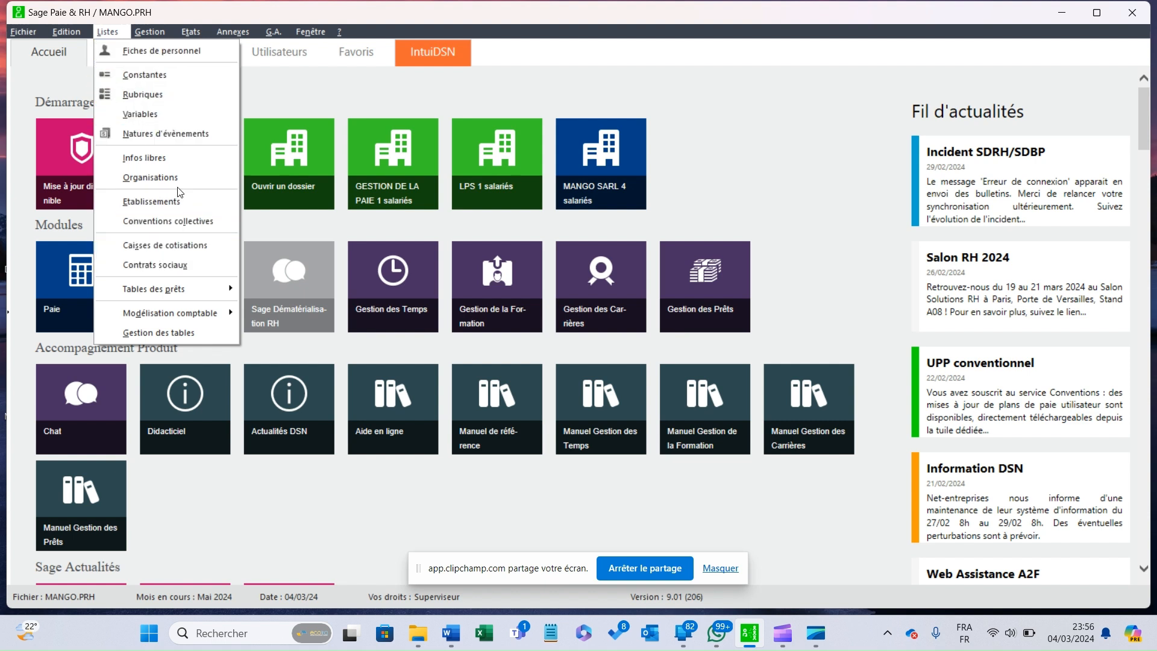
left_click(164, 76)
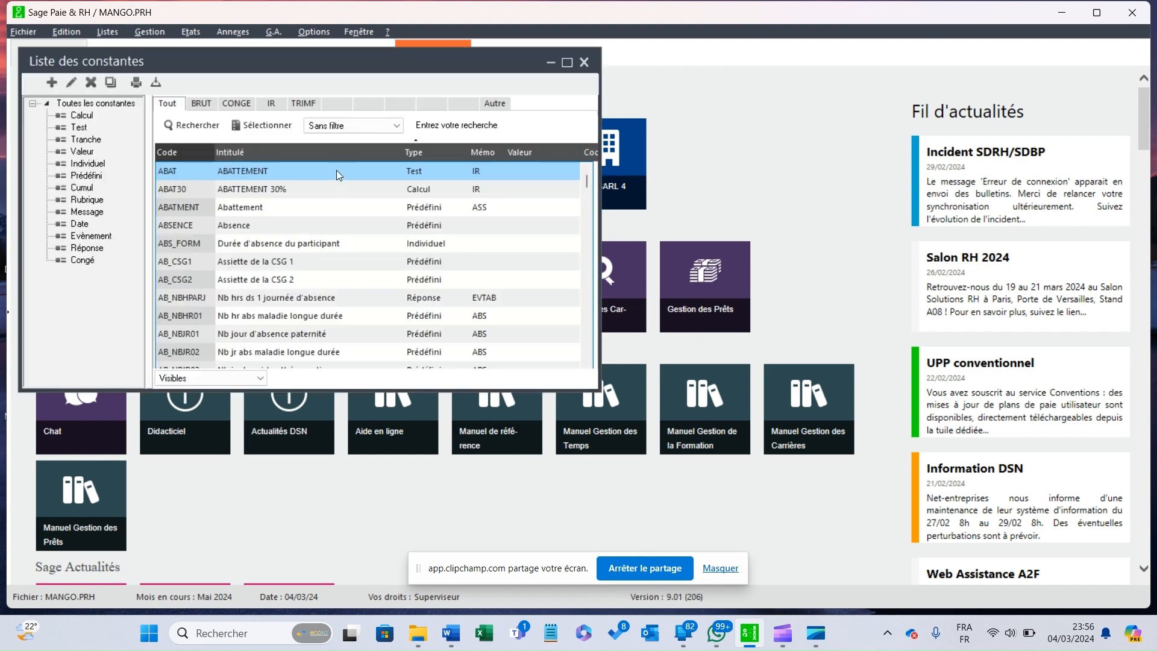
left_click(270, 102)
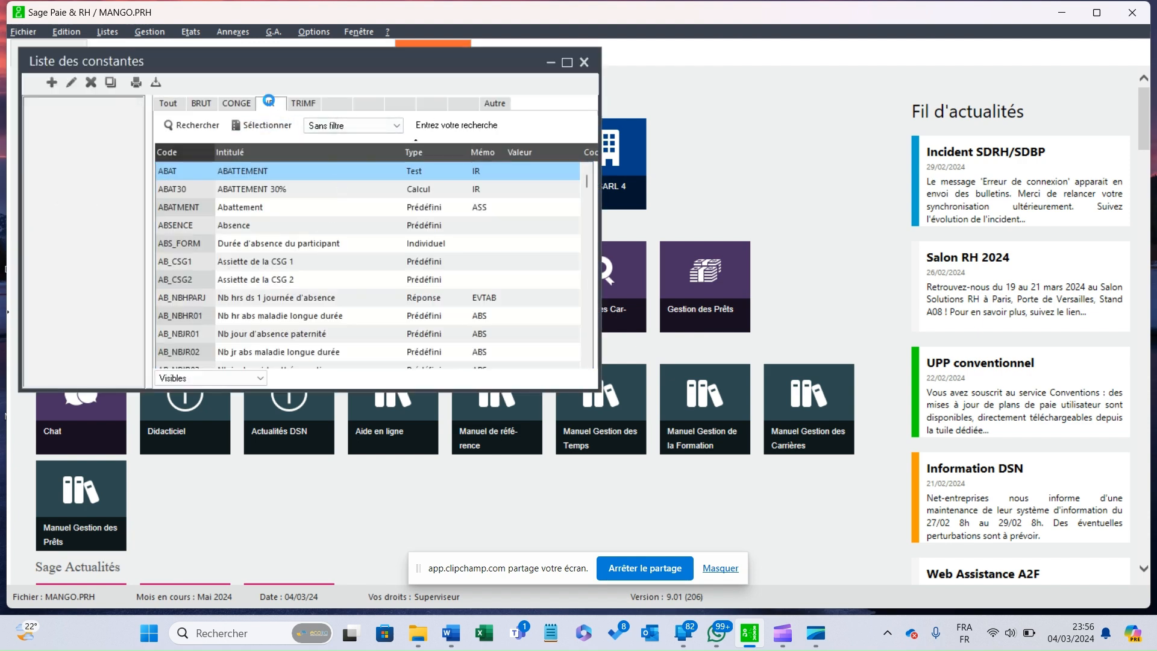
Examine the calculation formula of the BRUTAN (BRUT ANNUEL) constant and close its record.
left_click(285, 208)
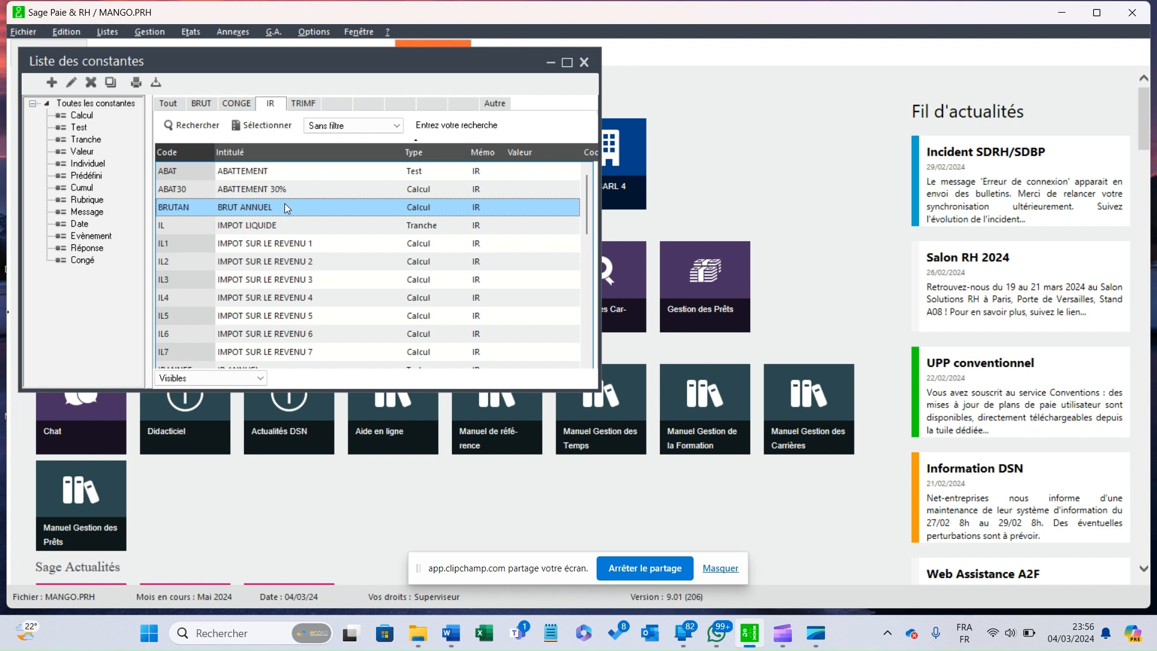
scroll(380, 258, "down", 10)
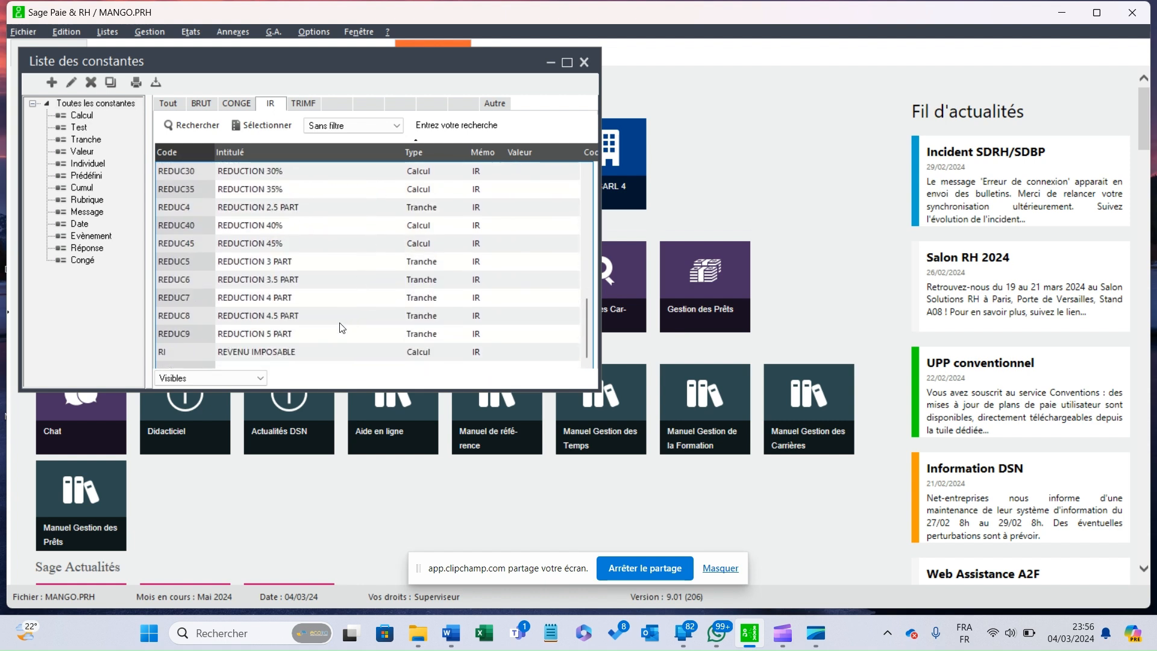
scroll(344, 322, "up", 5)
scroll(288, 271, "down", 3)
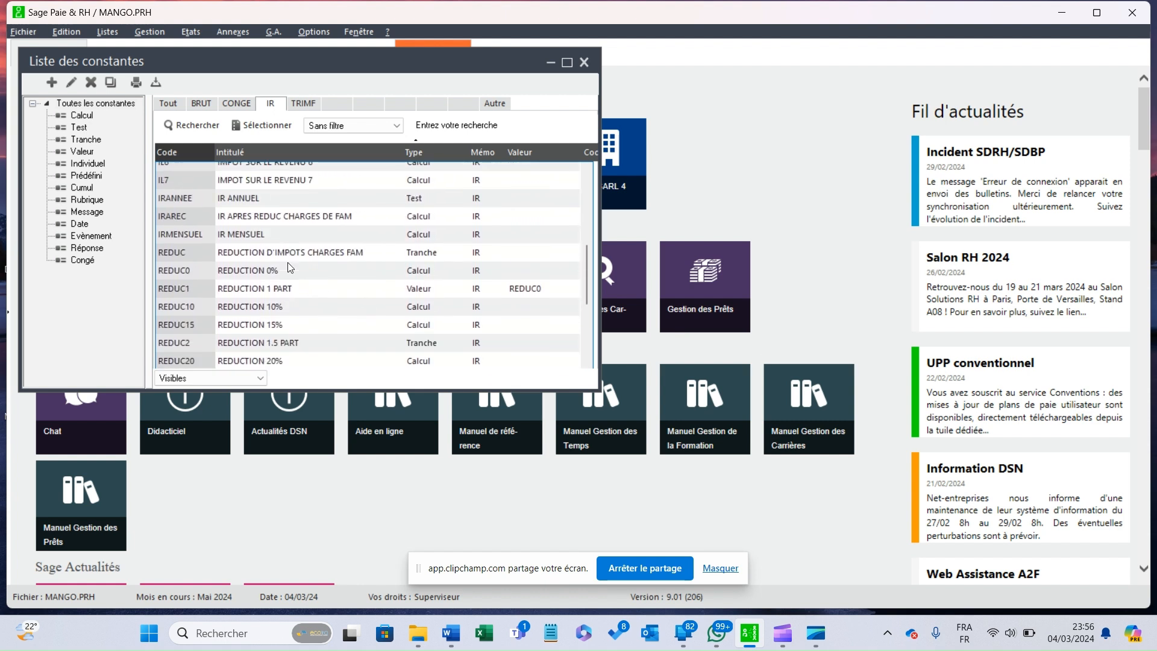
scroll(286, 266, "up", 5)
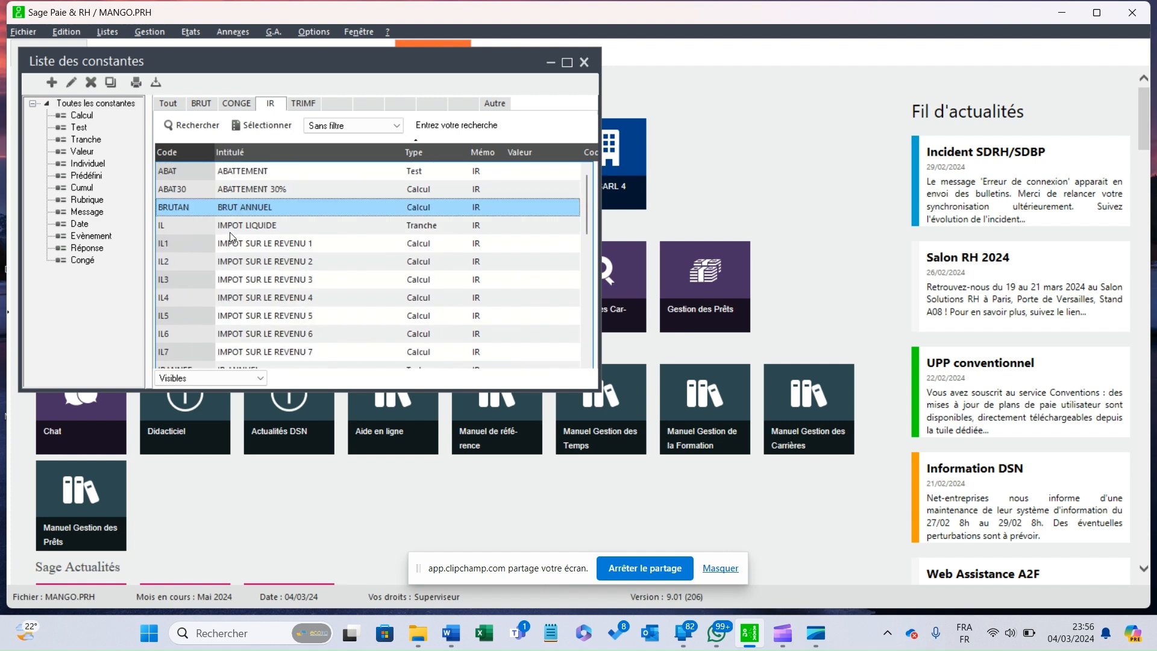
double_click(228, 206)
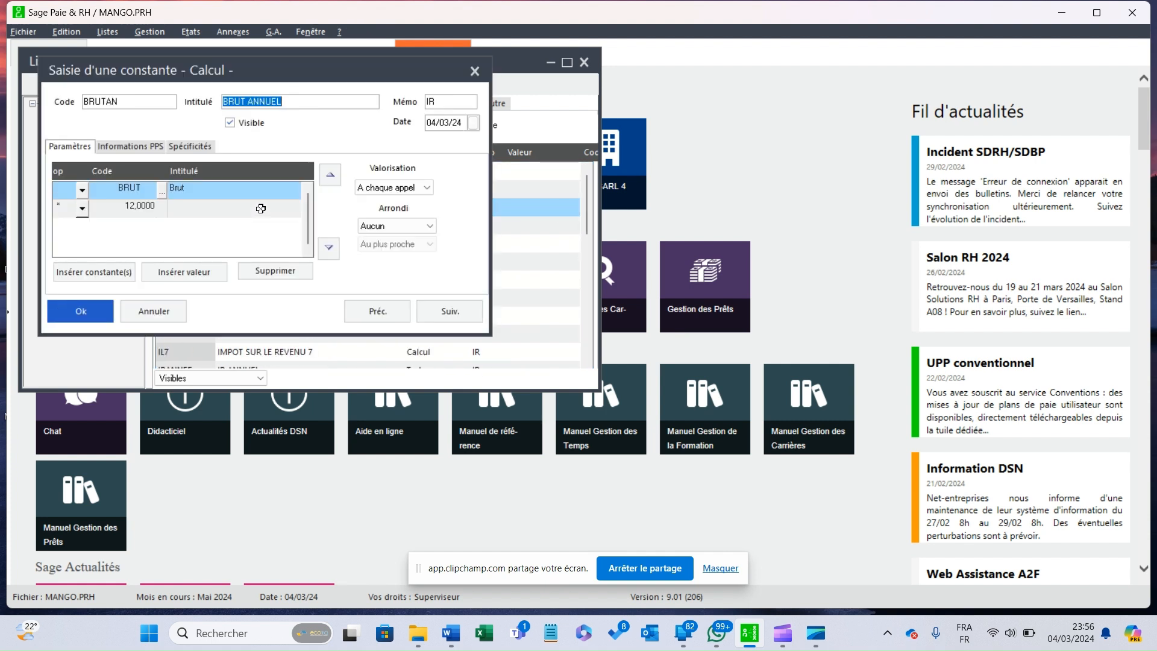
left_click(79, 311)
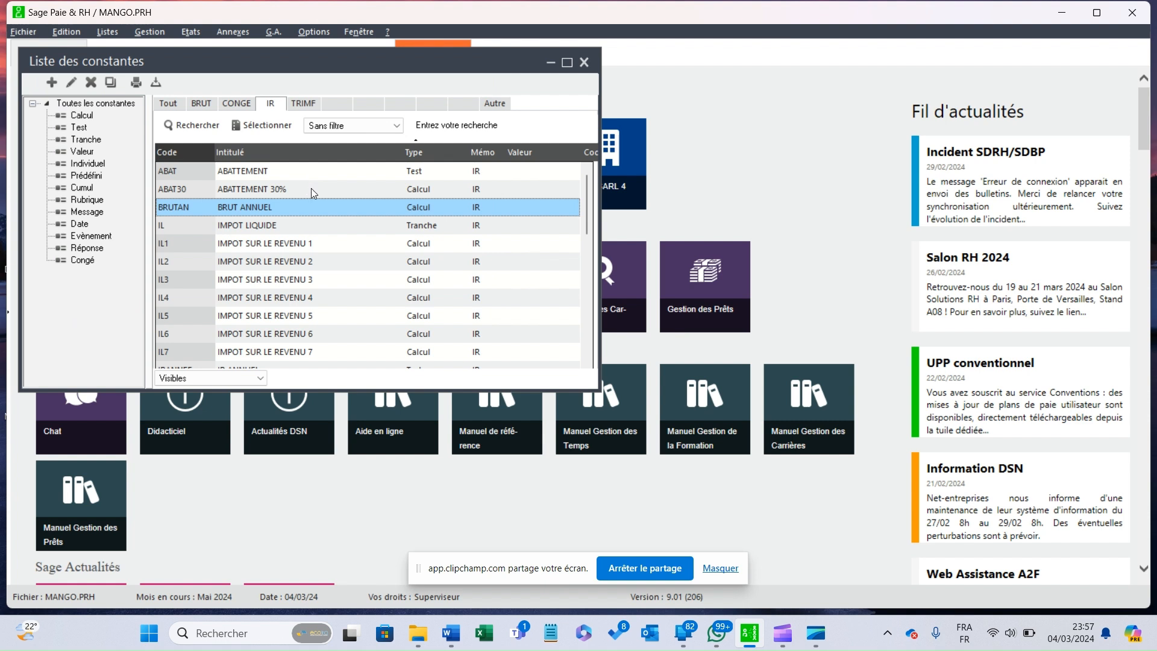
Examine the test condition and the then/else values of the ABAT (ABATTEMENT) constant, and close its record.
double_click(299, 171)
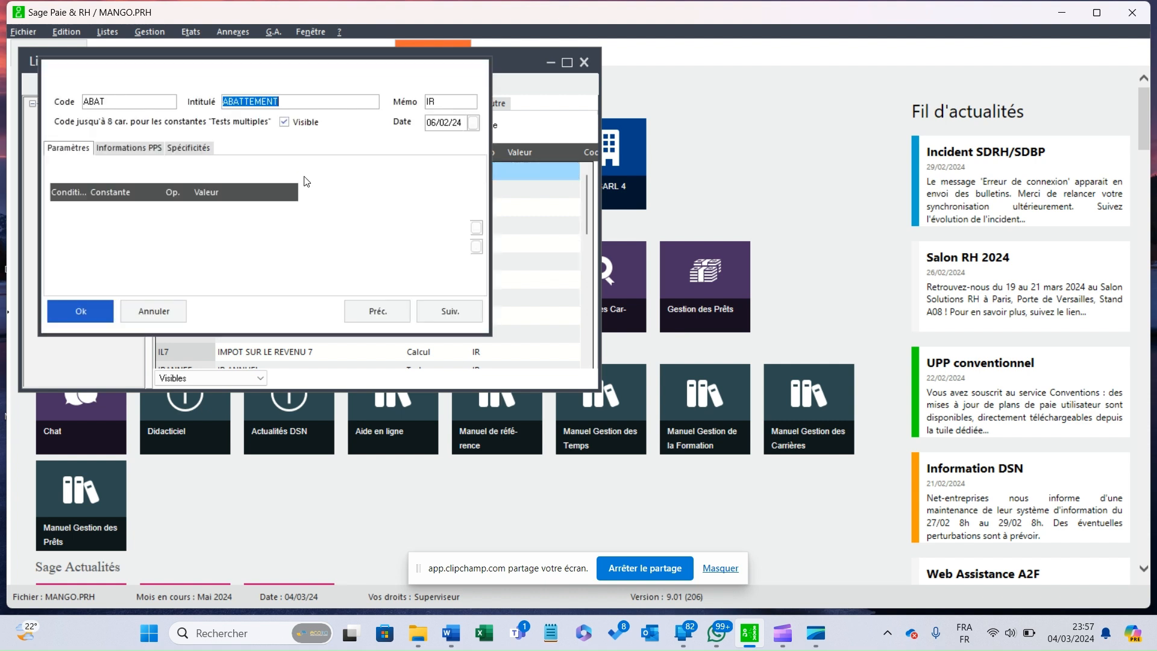
left_click(135, 208)
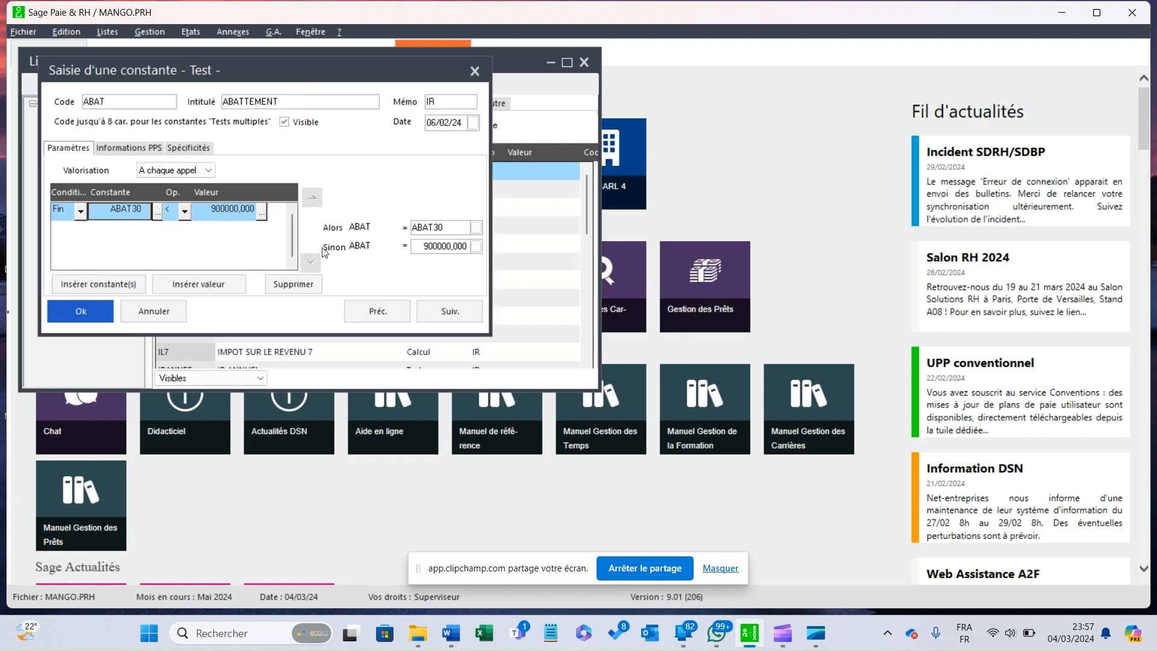
double_click(441, 228)
left_click(441, 228)
left_click(100, 309)
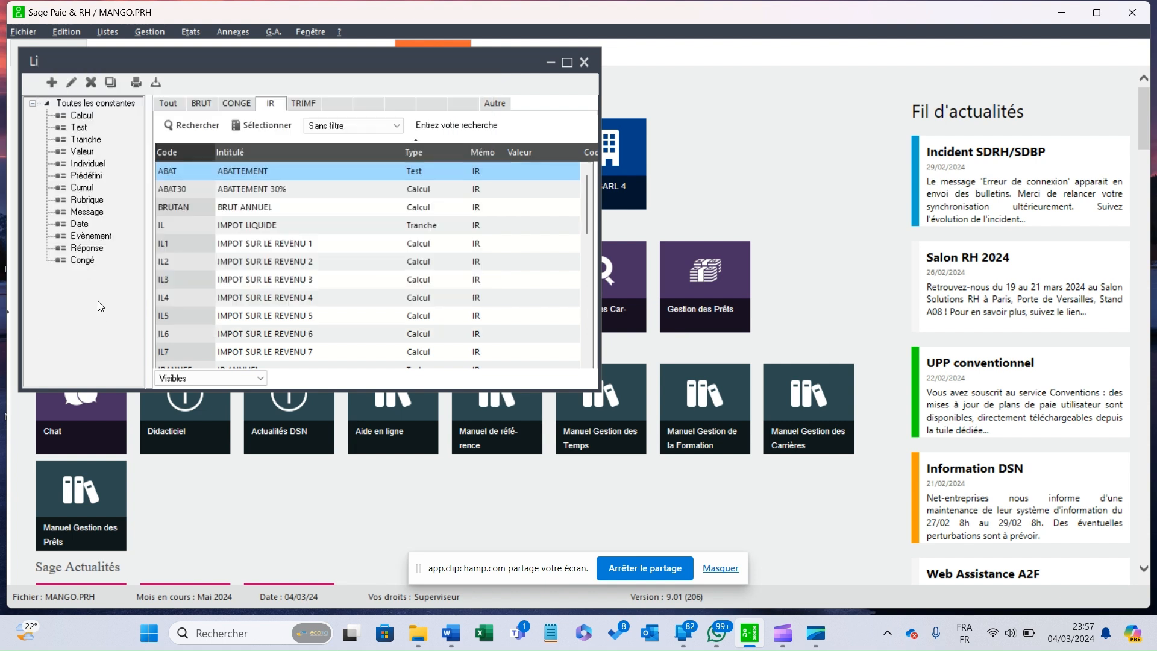
Examine how the RI (REVENU IMPOSABLE) constant is calculated and close its record.
left_click(337, 265)
scroll(338, 279, "down", 3)
scroll(338, 279, "down", 4)
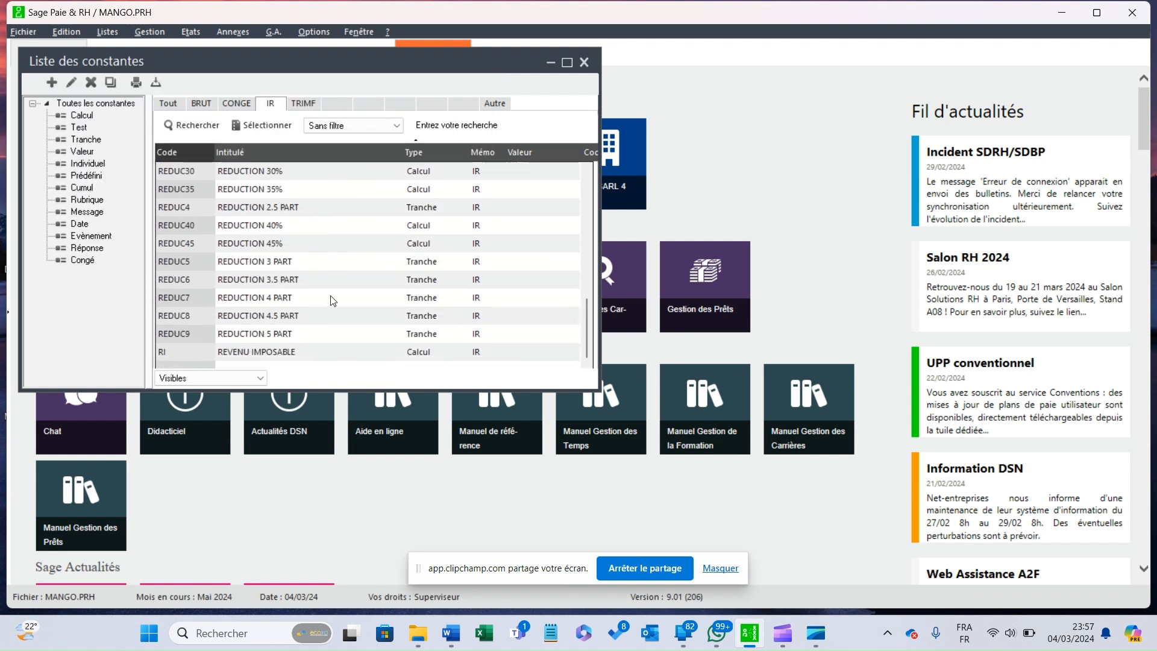
double_click(264, 352)
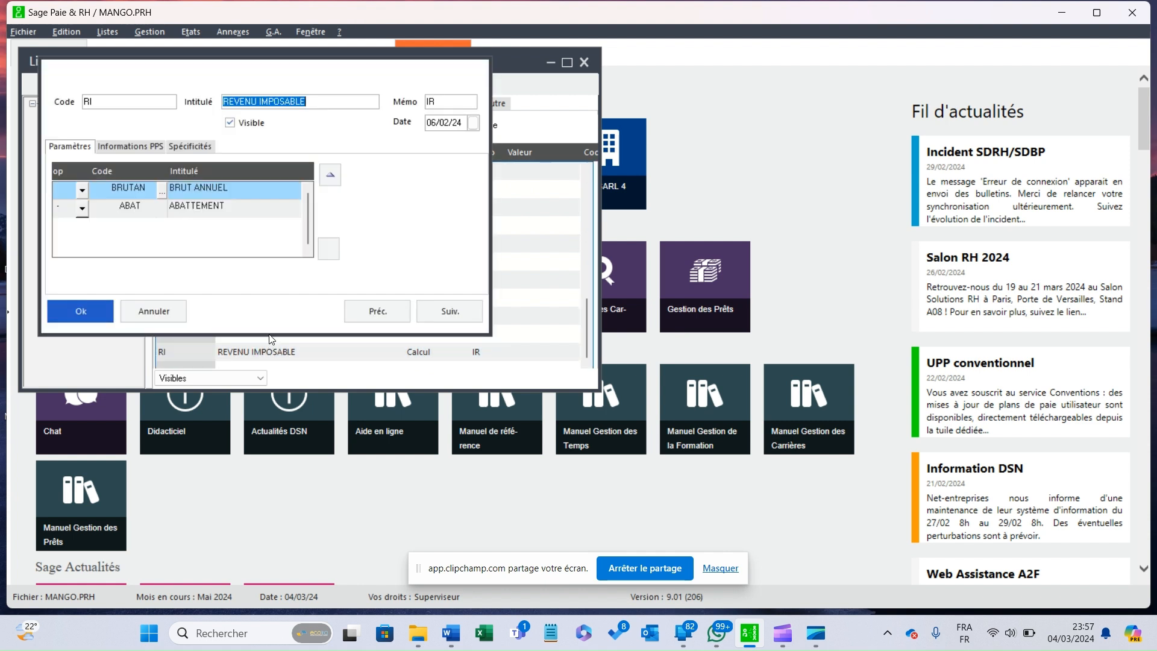
left_click(88, 309)
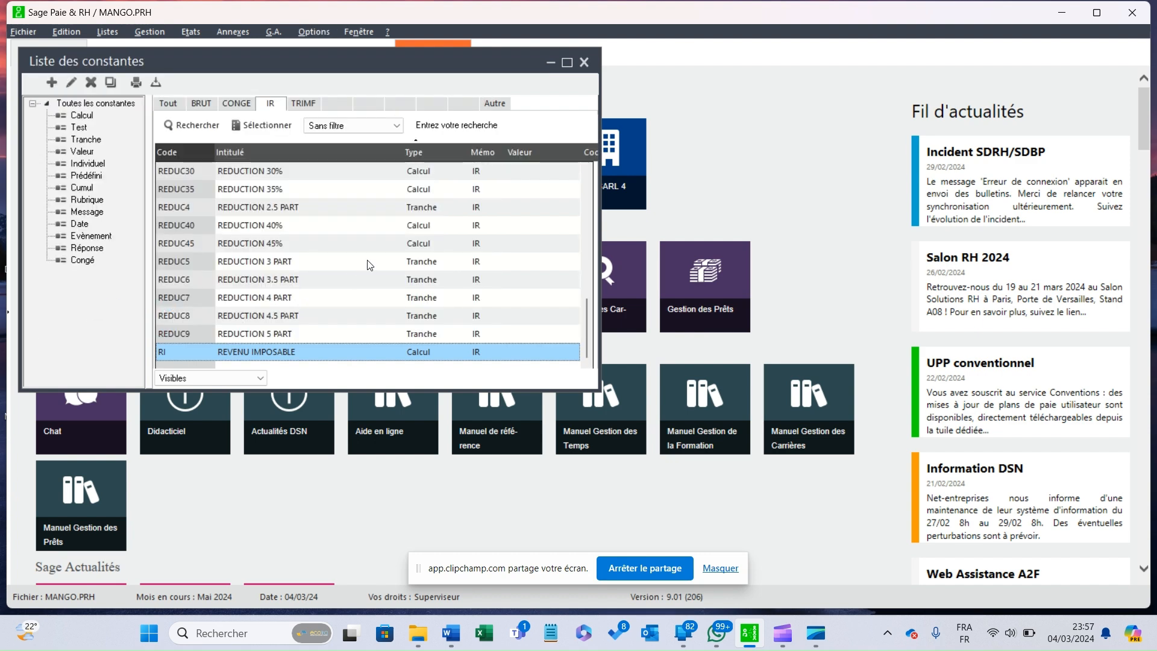
Examine the rate, base and deduction in the IL7 (IMPOT SUR LE REVENU 7) calculation and close its record.
scroll(377, 262, "up", 10)
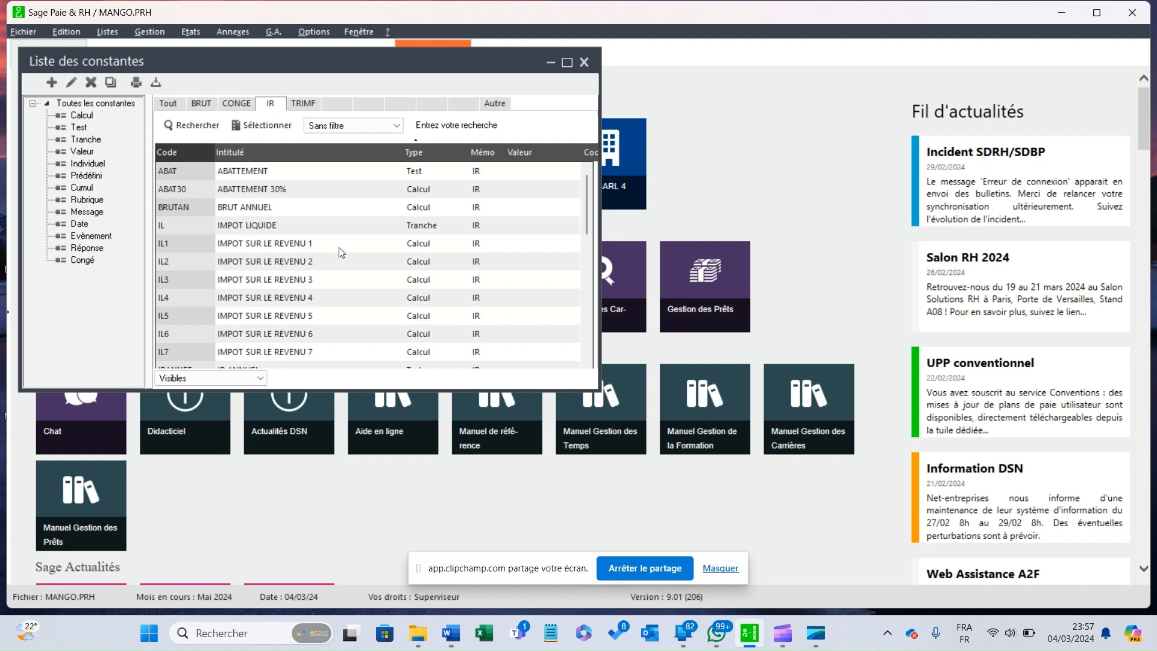
scroll(427, 235, "down", 2)
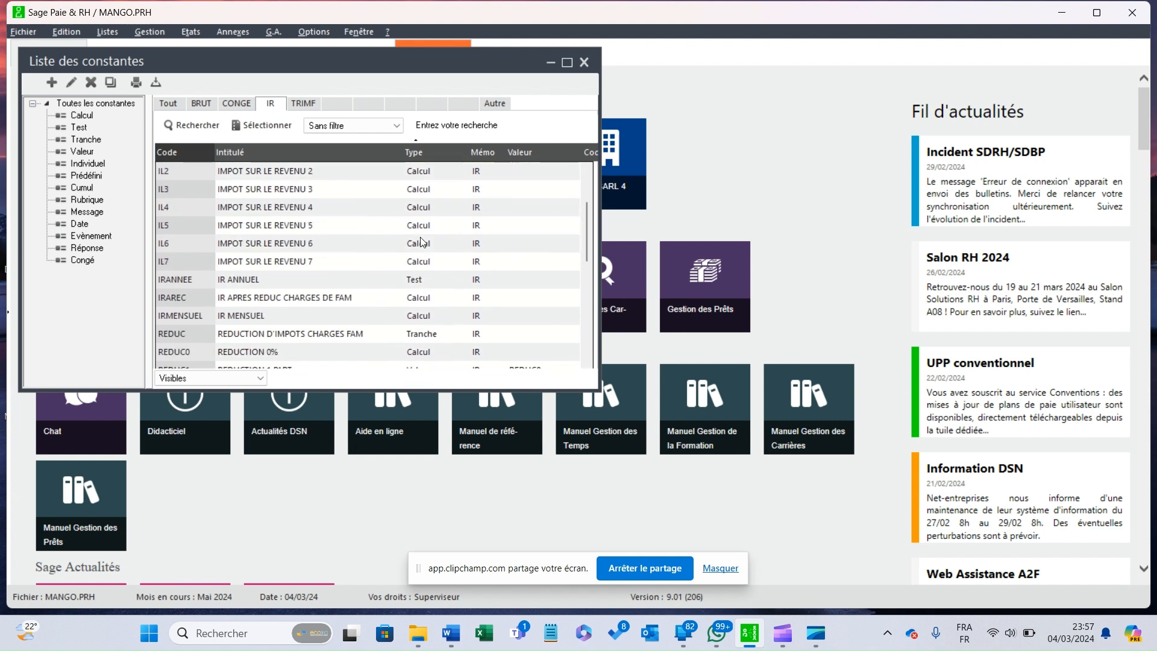
scroll(422, 242, "up", 2)
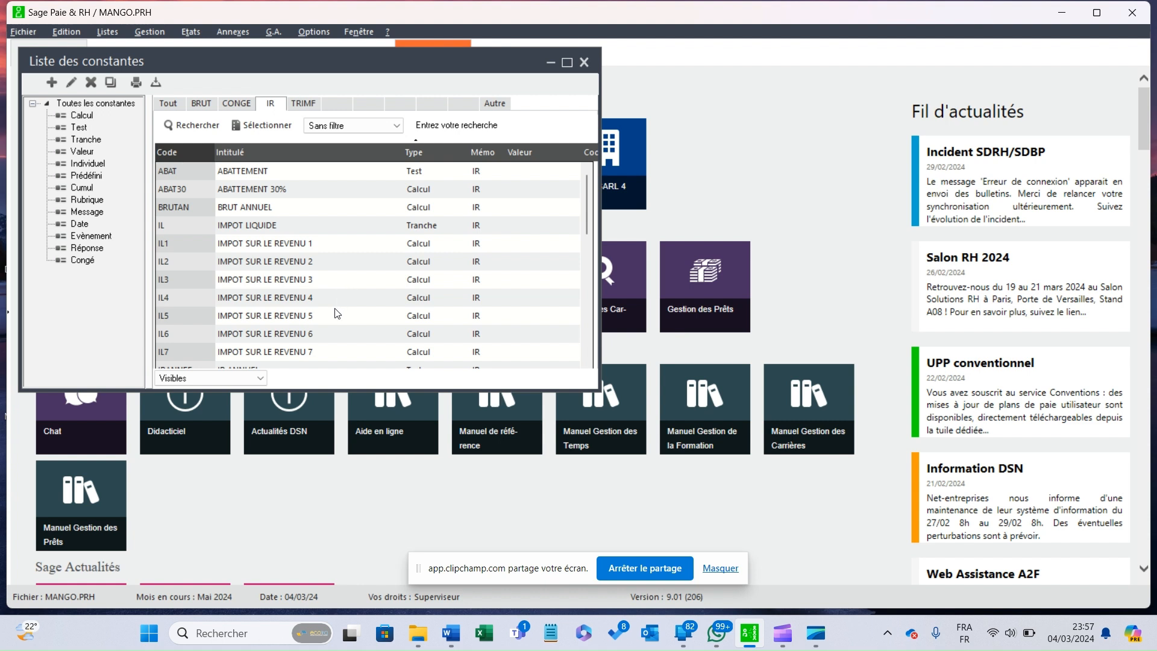
left_click(295, 354)
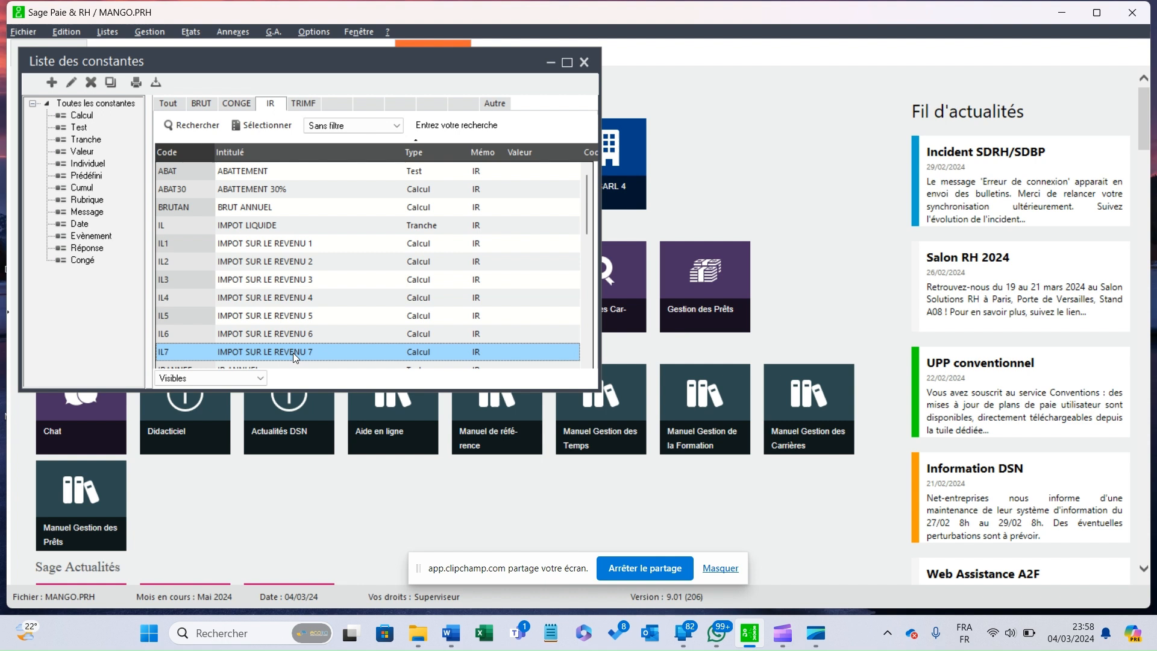
double_click(296, 351)
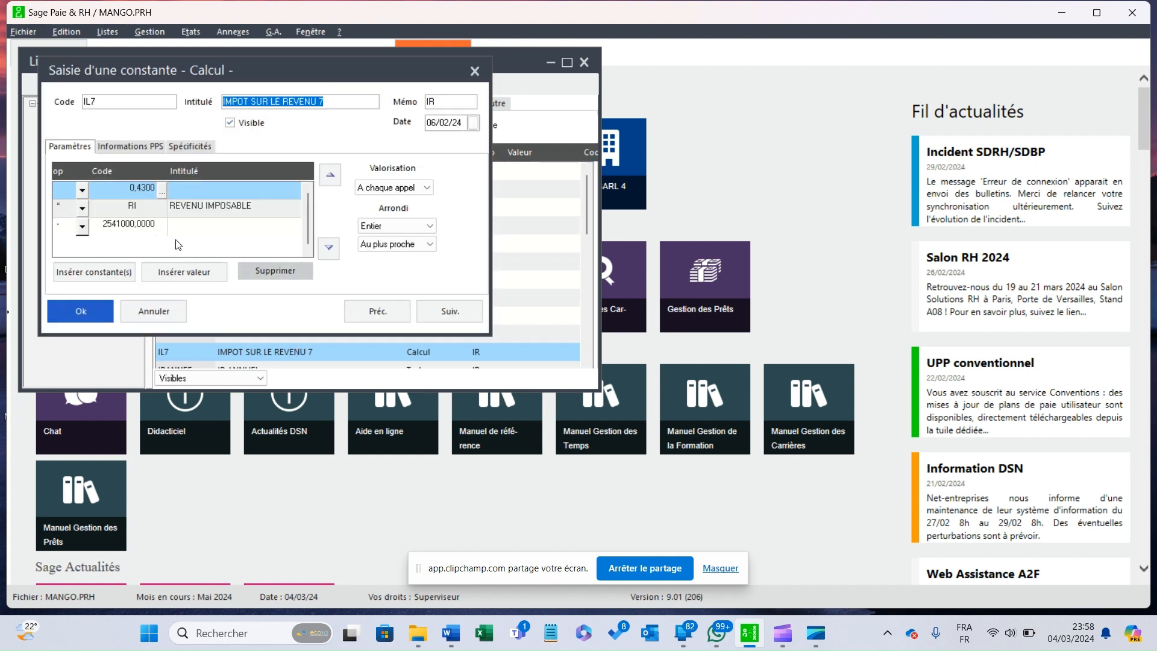
left_click(151, 189)
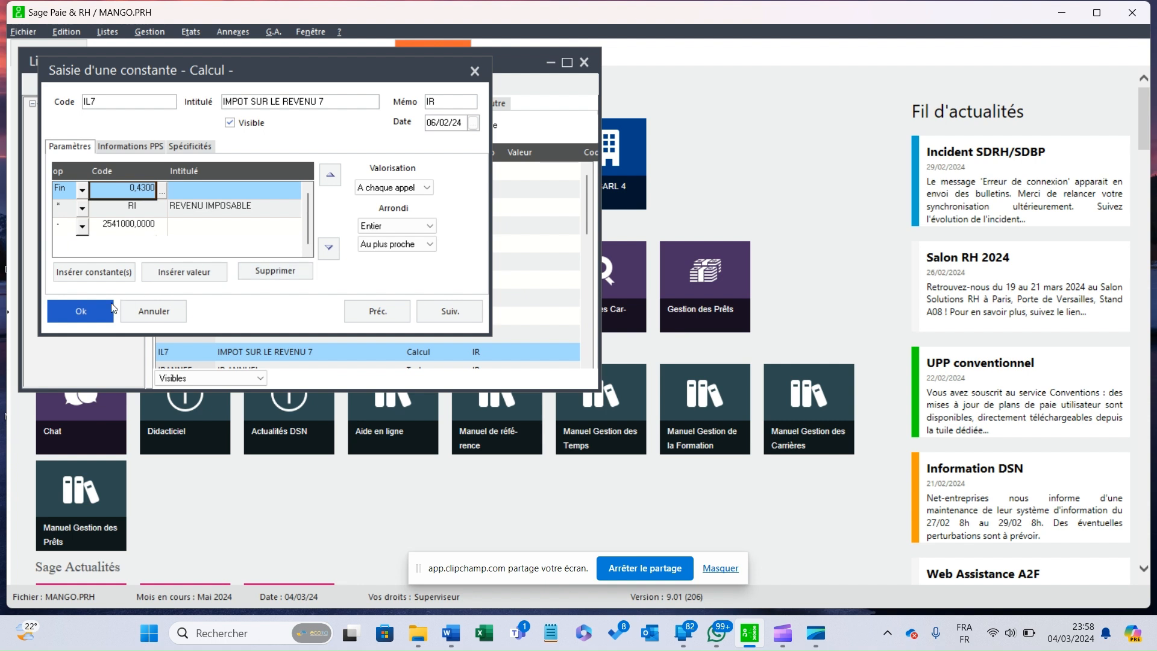
left_click(97, 313)
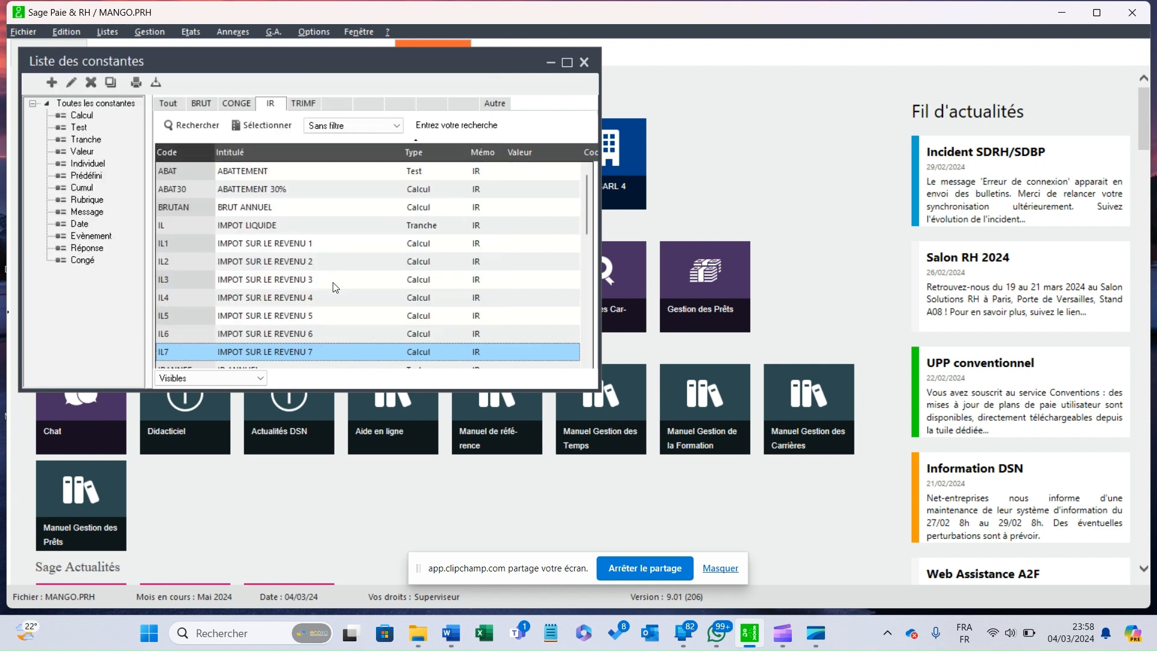
Examine the calculation formula of the REDUC40 (REDUCTION 40%) constant and close its record.
scroll(332, 271, "down", 10)
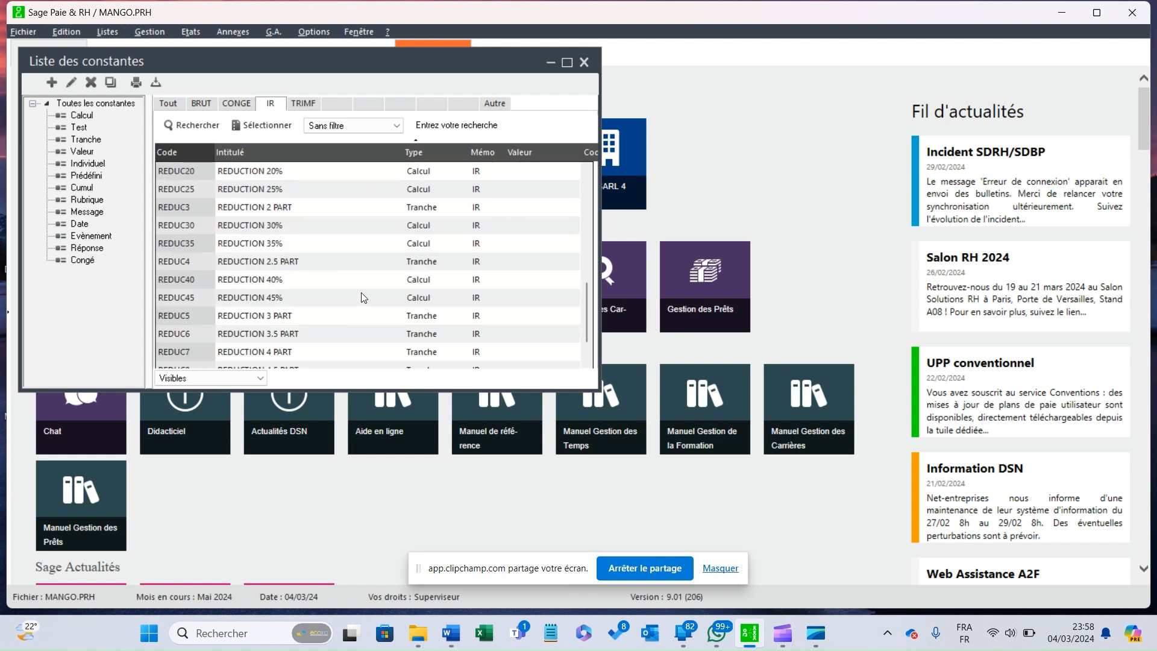
left_click(292, 283)
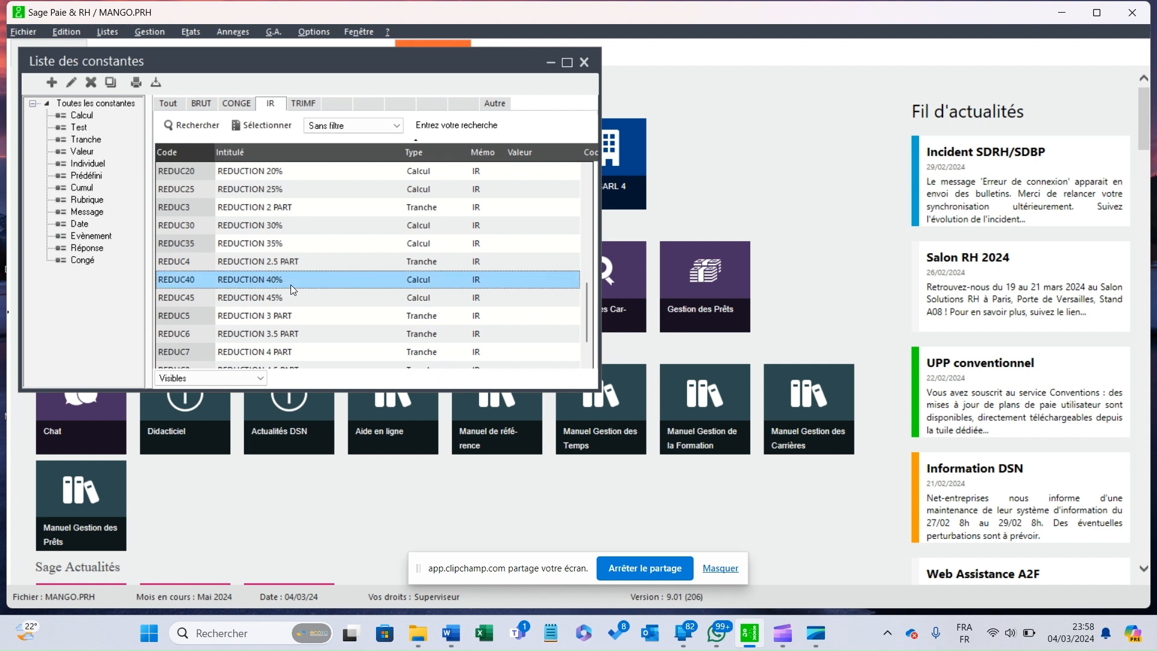
double_click(291, 284)
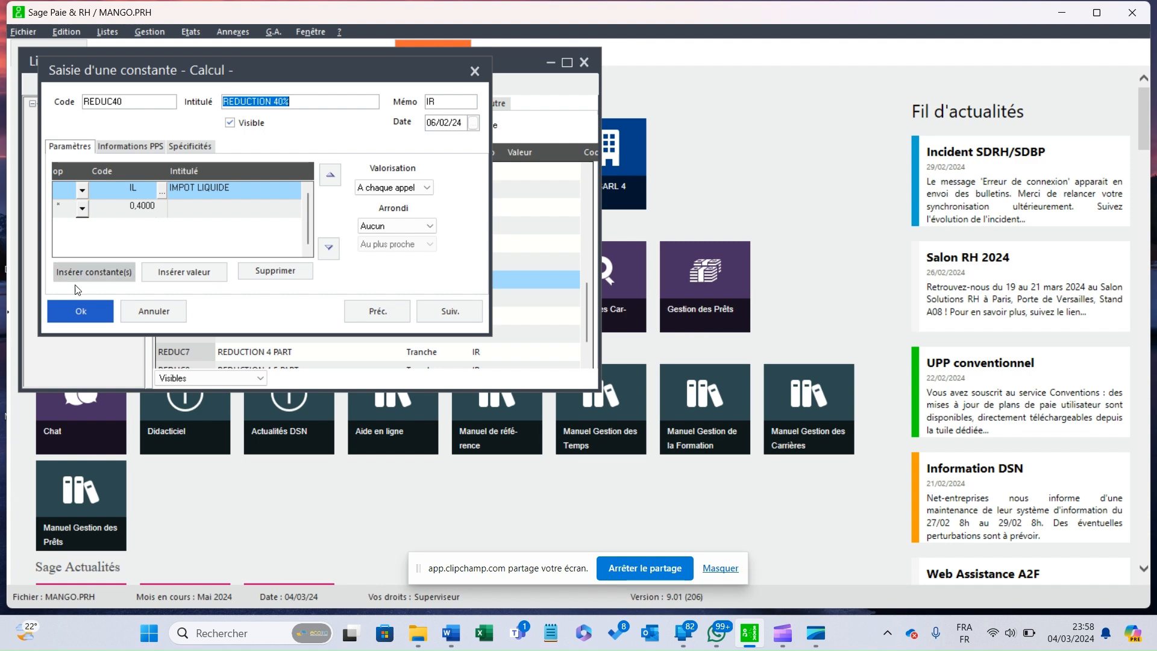
left_click(79, 308)
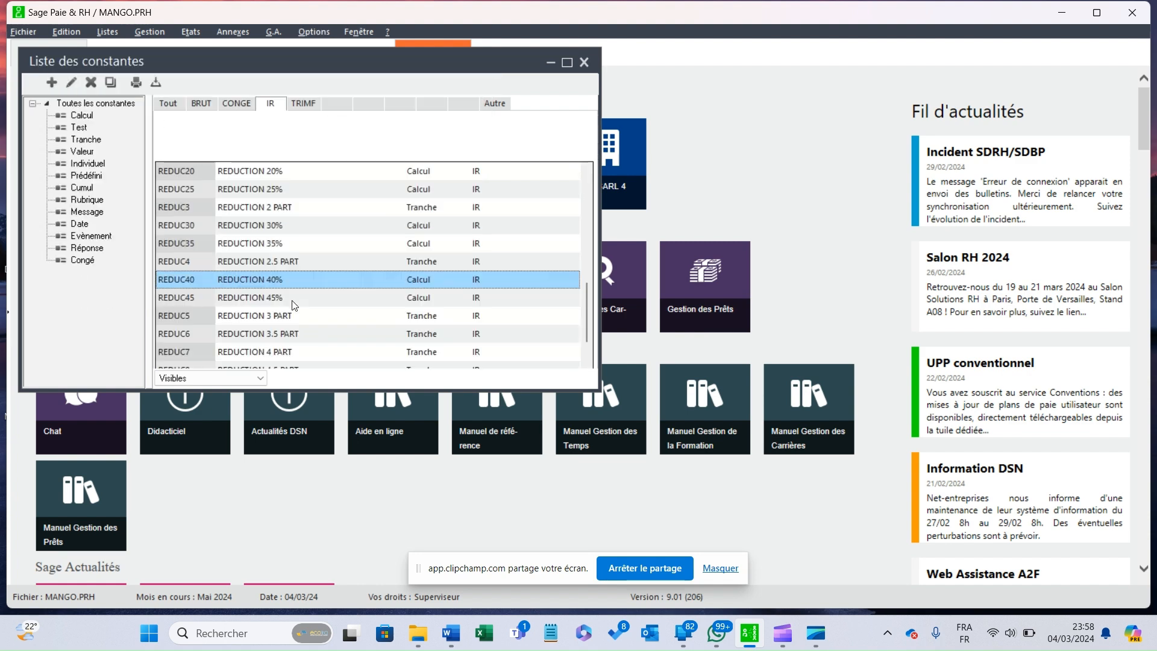
Examine the bracket limits and associated values of the REDUC4 (REDUCTION 2.5 PART) constant and close its record.
left_click(306, 263)
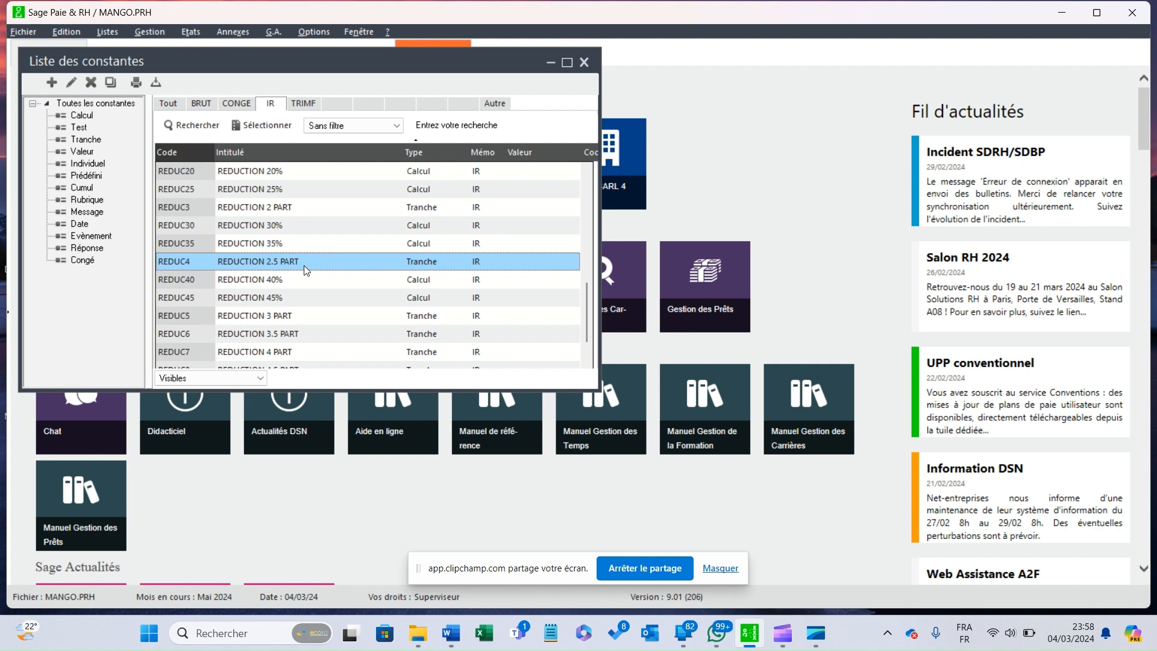
double_click(306, 265)
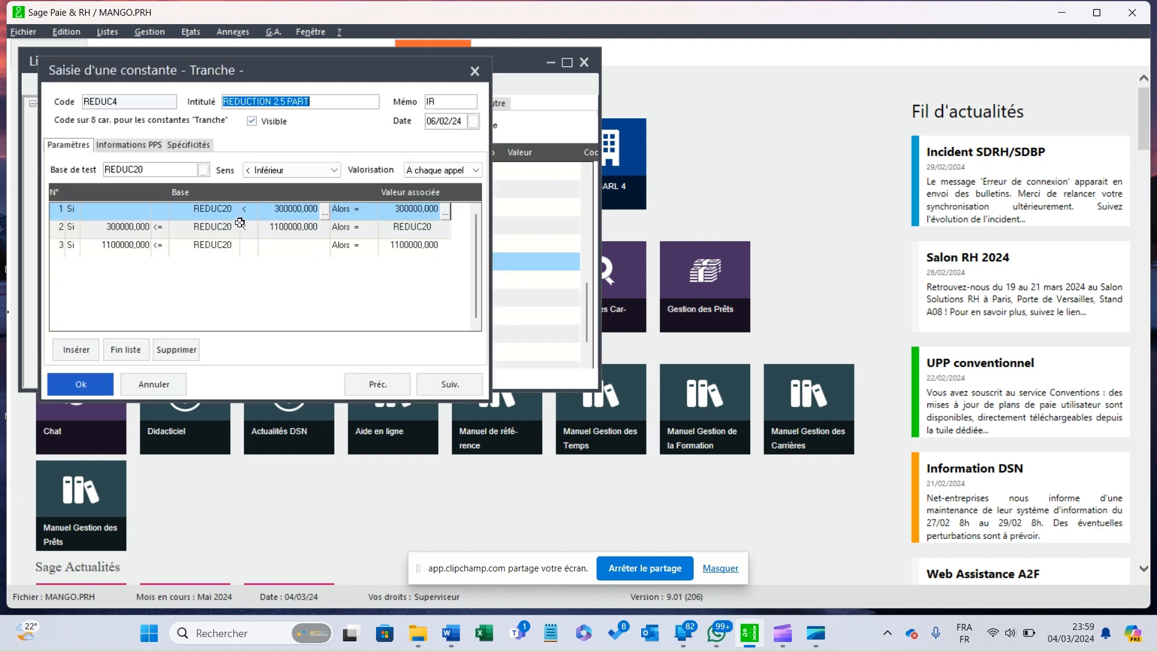
left_click(290, 211)
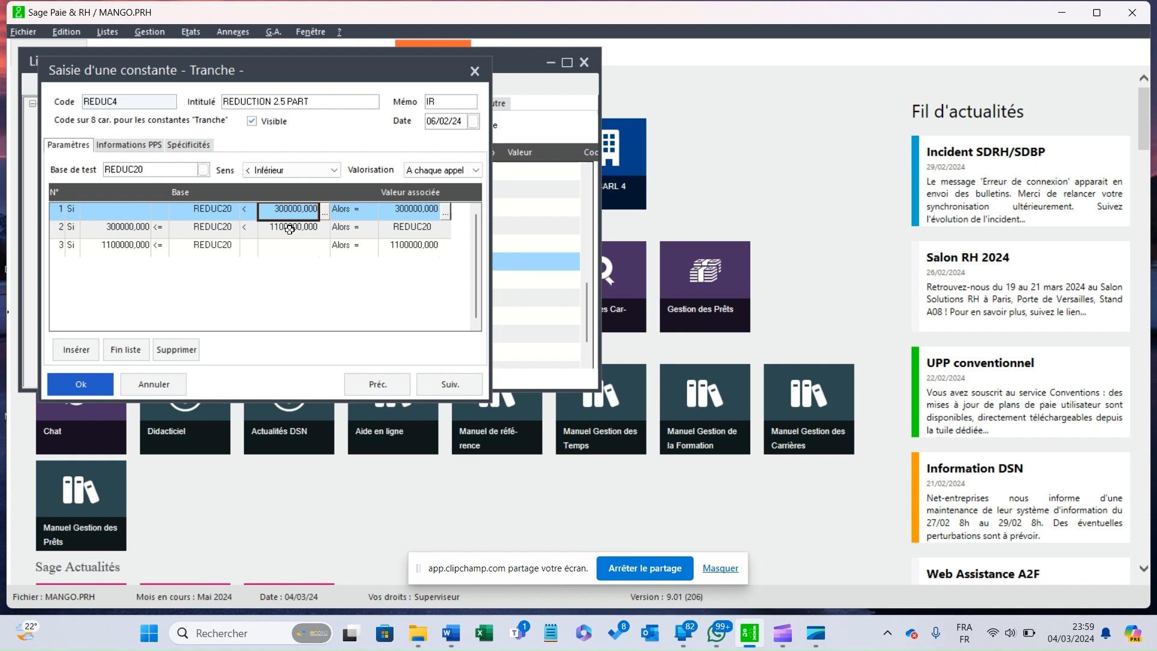
left_click(289, 228)
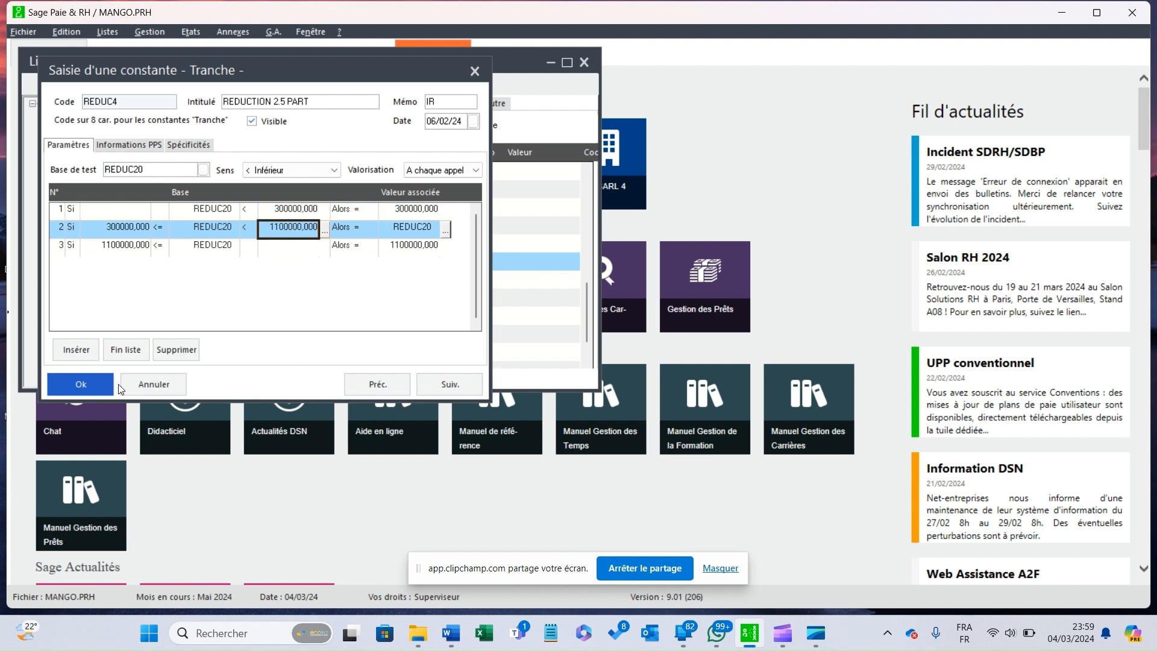
left_click(99, 386)
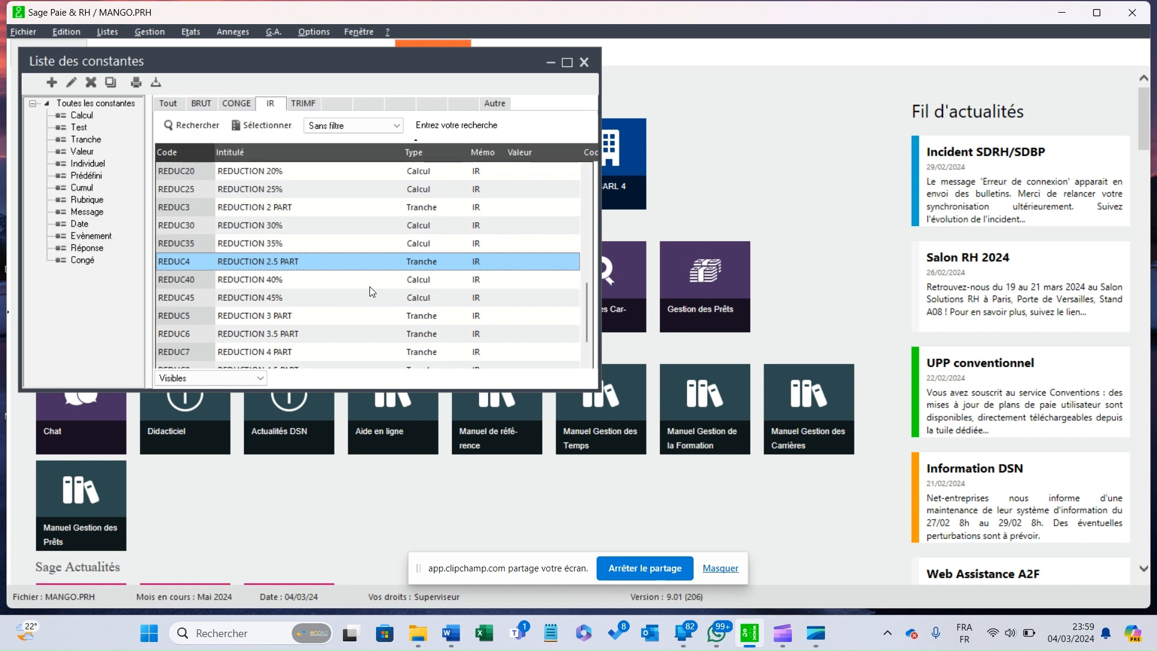
Open the REDUC (REDUCTION D'IMPOTS CHARGES FAM) constant and examine the NIVEAU limit of each bracket.
scroll(408, 298, "down", 1)
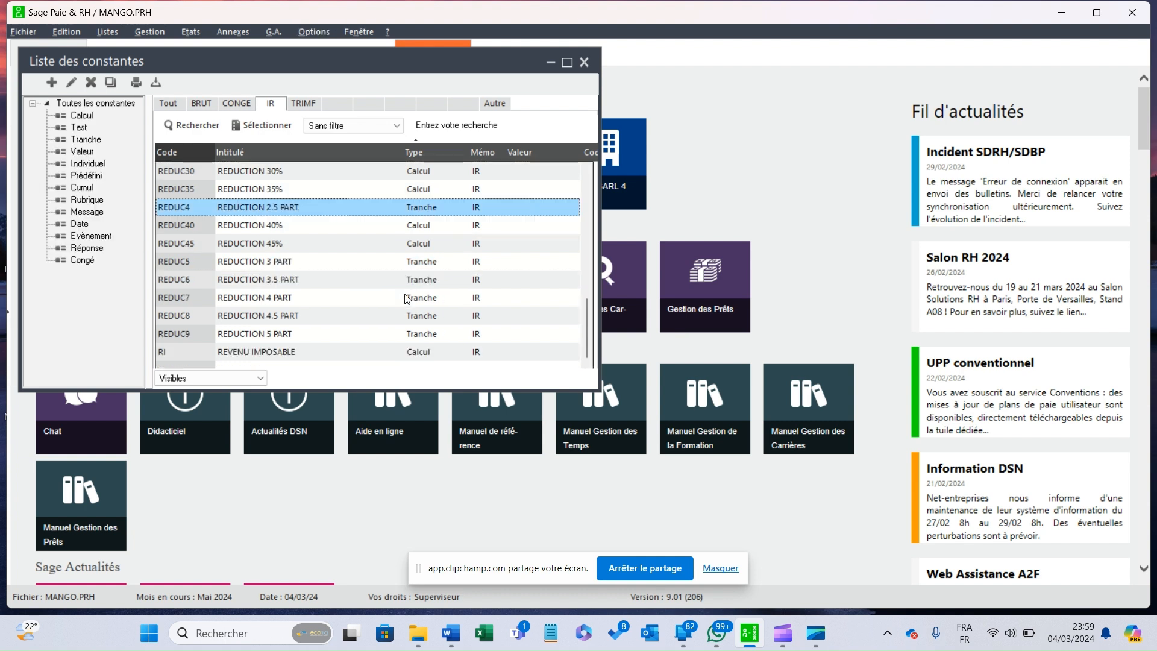
scroll(401, 297, "up", 3)
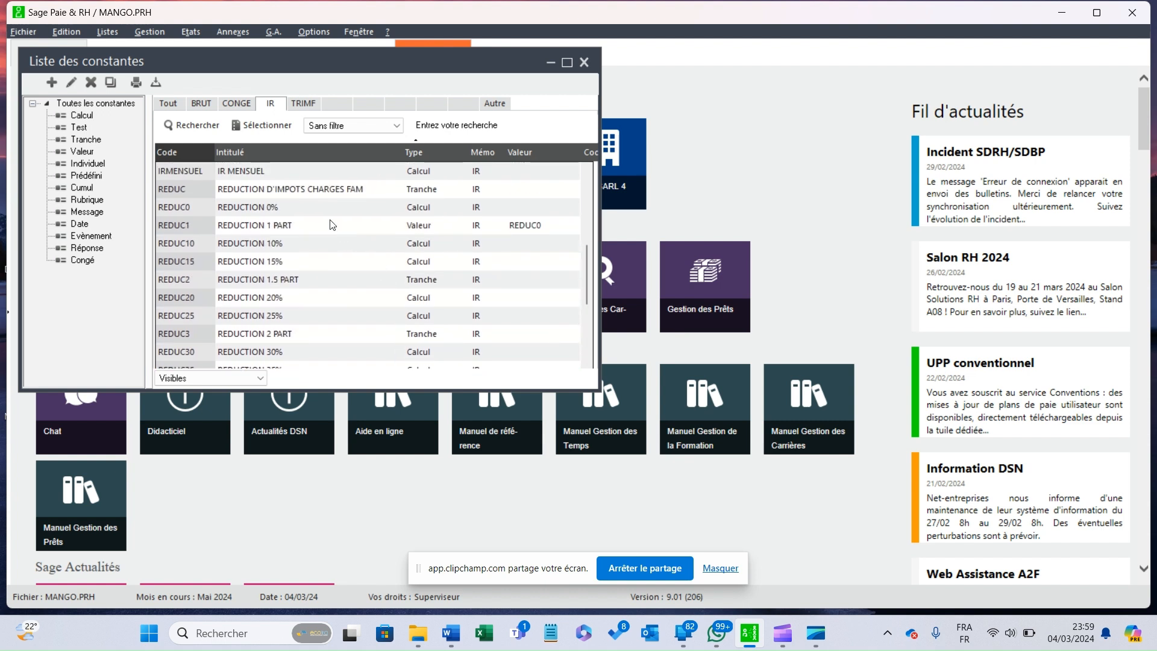
double_click(327, 190)
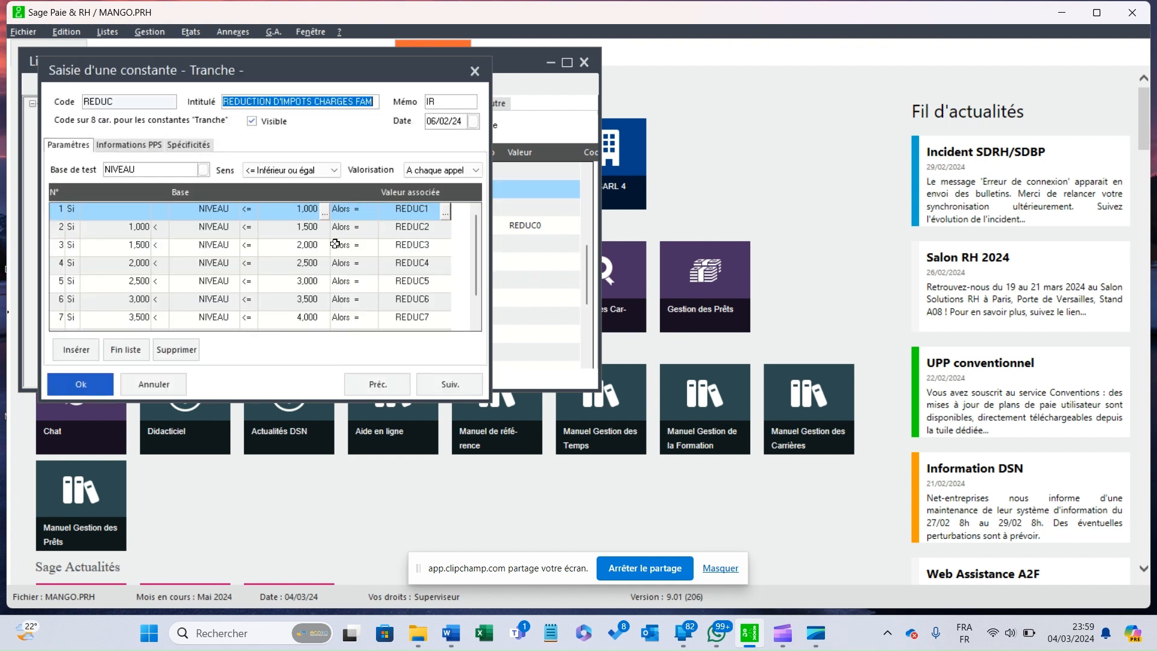
left_click(298, 210)
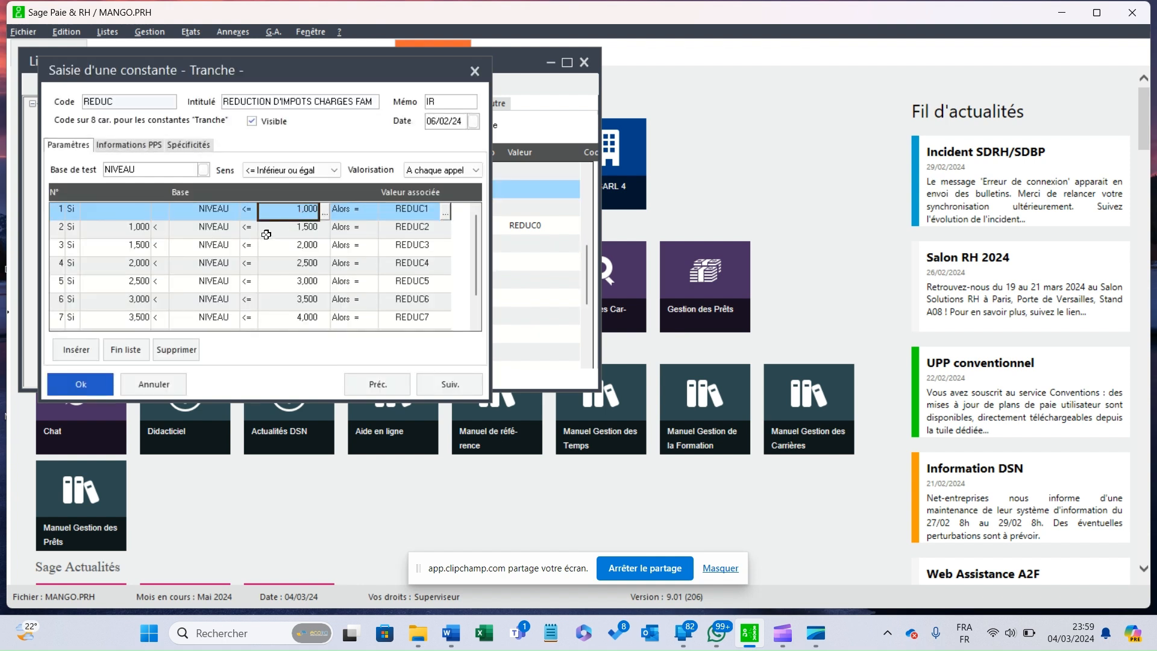
left_click(291, 229)
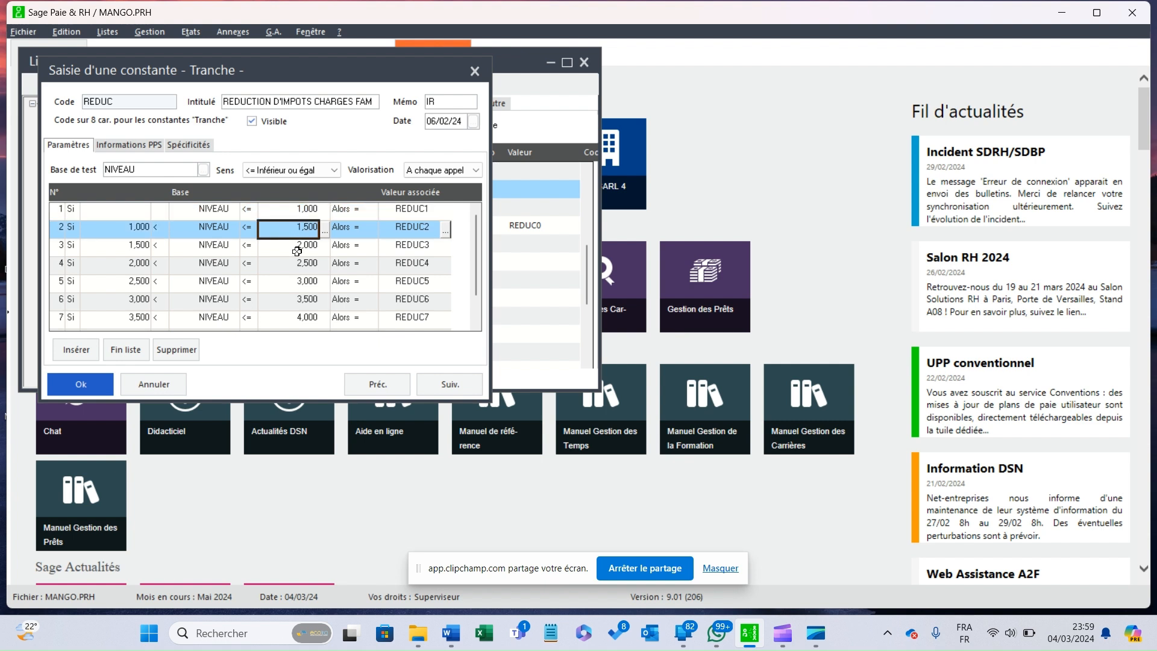
left_click(297, 248)
left_click(297, 267)
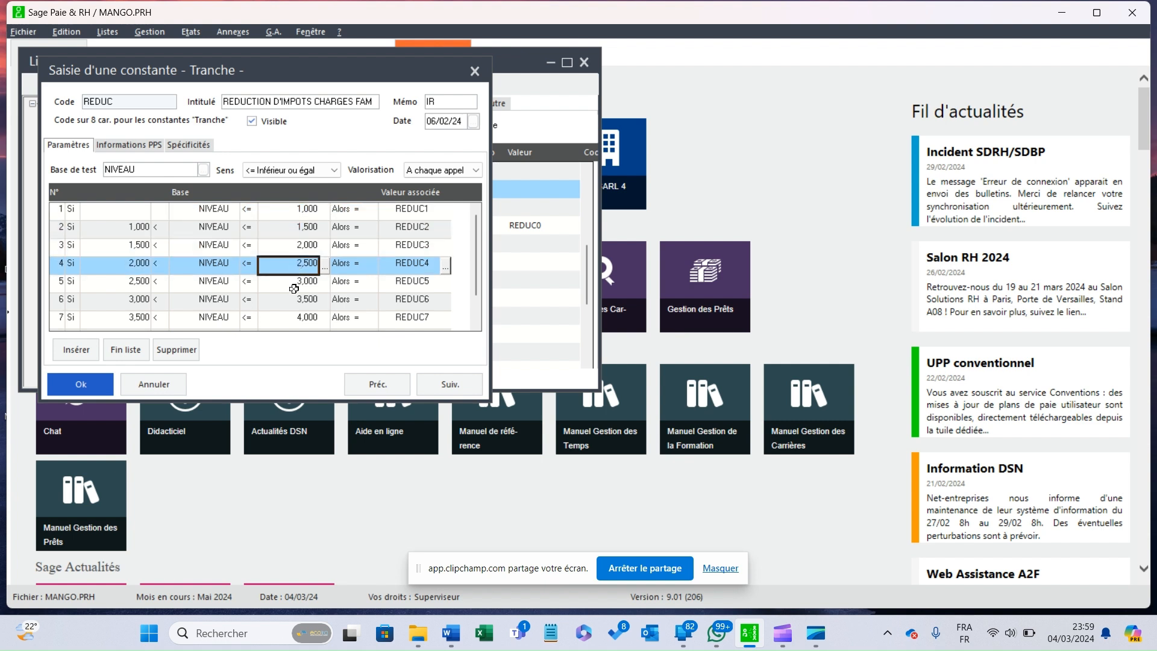
left_click(294, 286)
left_click(292, 301)
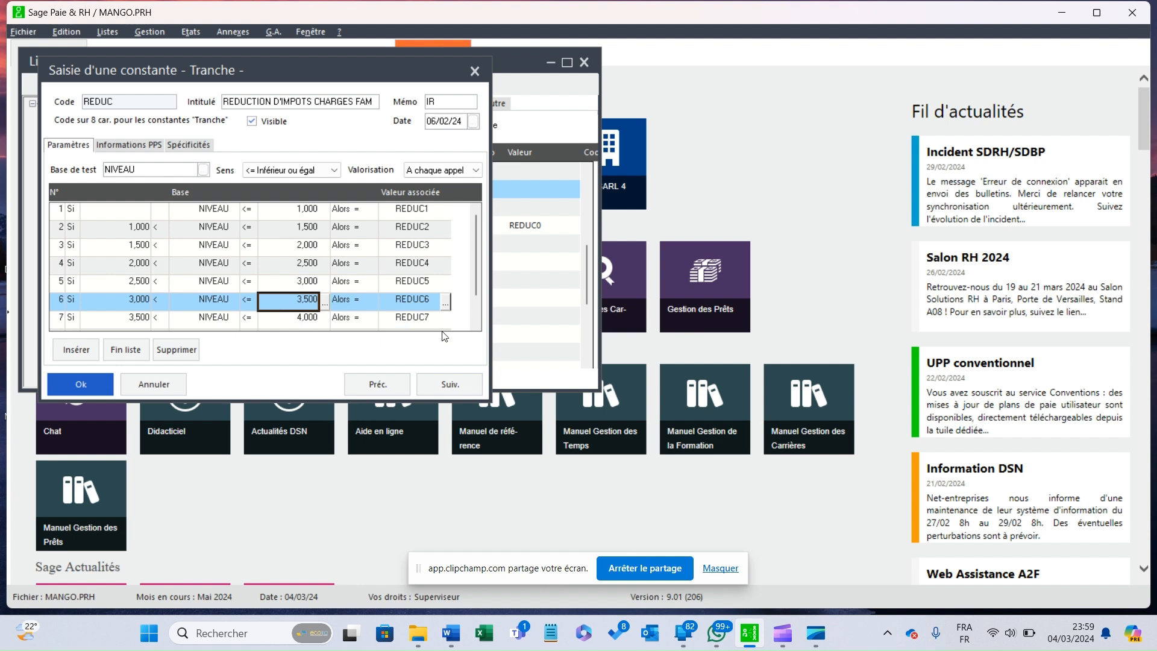
scroll(465, 322, "down", 1)
left_click(302, 297)
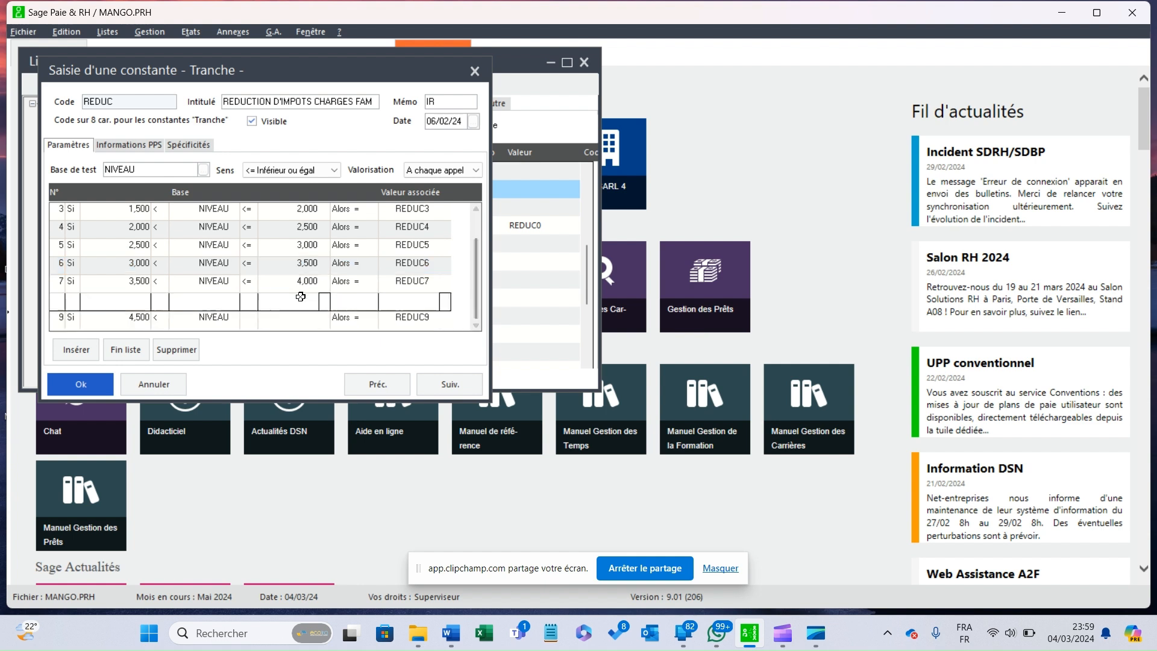
Examine the constants associated with the REDUC brackets and close the record.
left_click(427, 233)
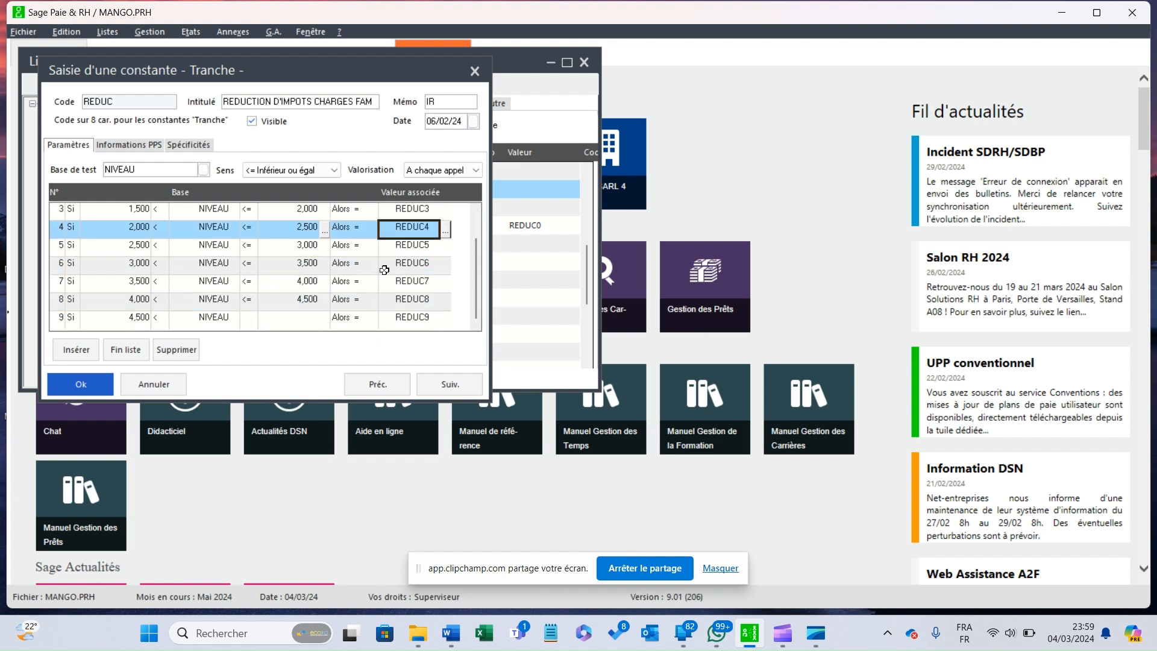
left_click(407, 263)
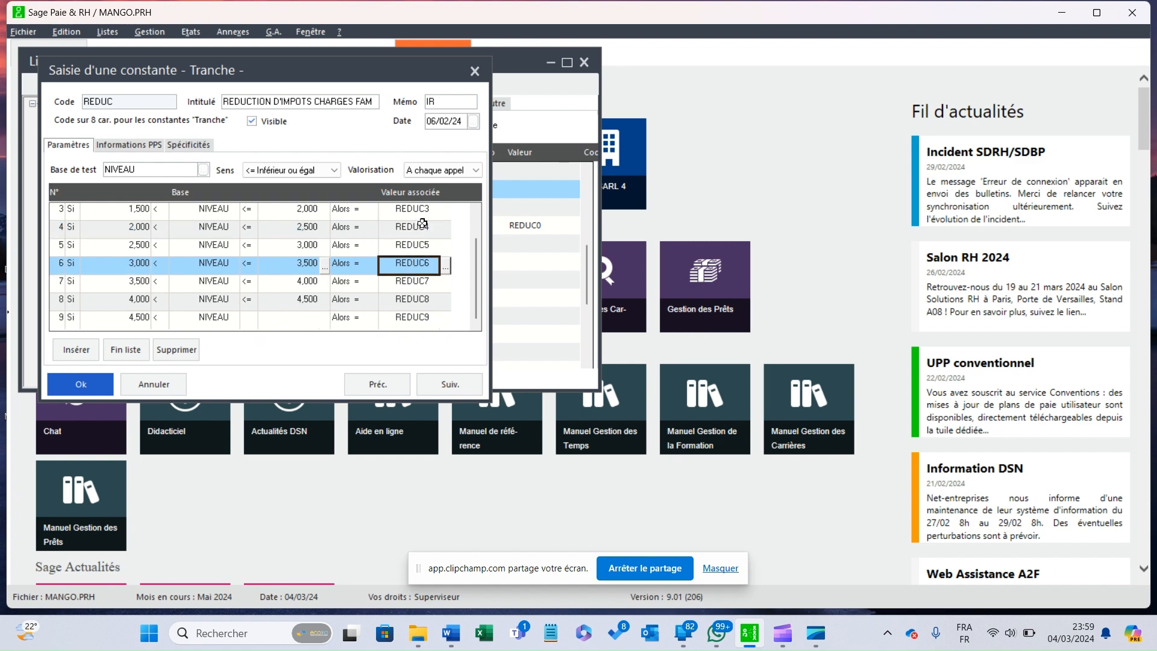
left_click(82, 382)
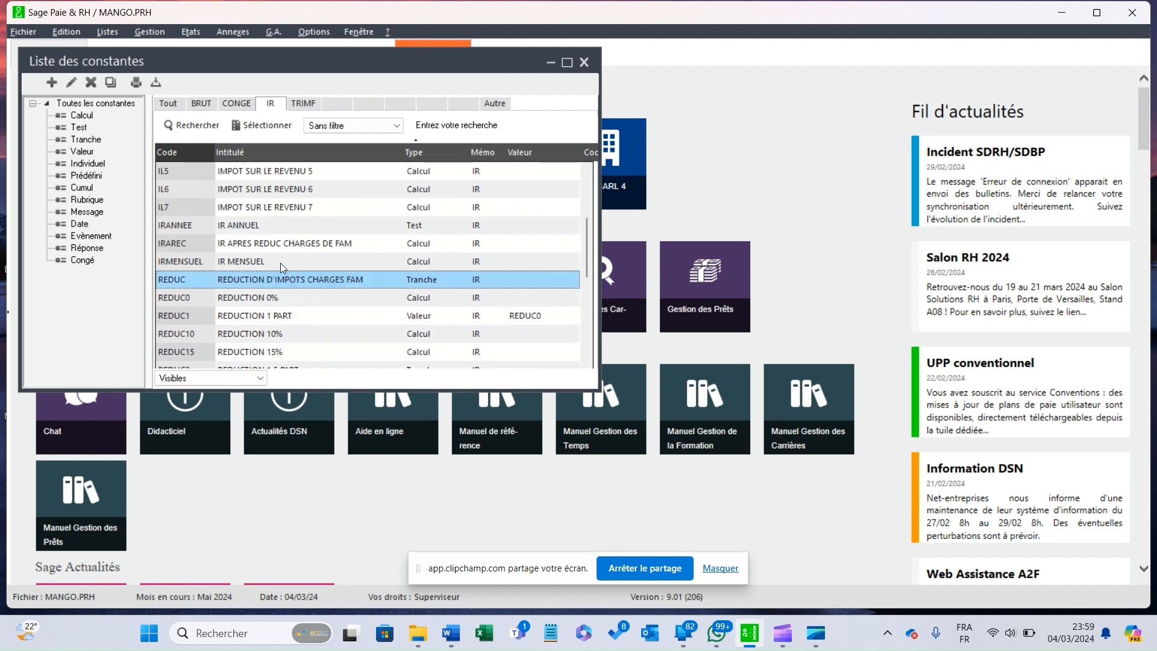
Examine the RI bracket limits and associated values of the IL (IMPOT LIQUIDE) constant and close its record.
left_click(280, 263)
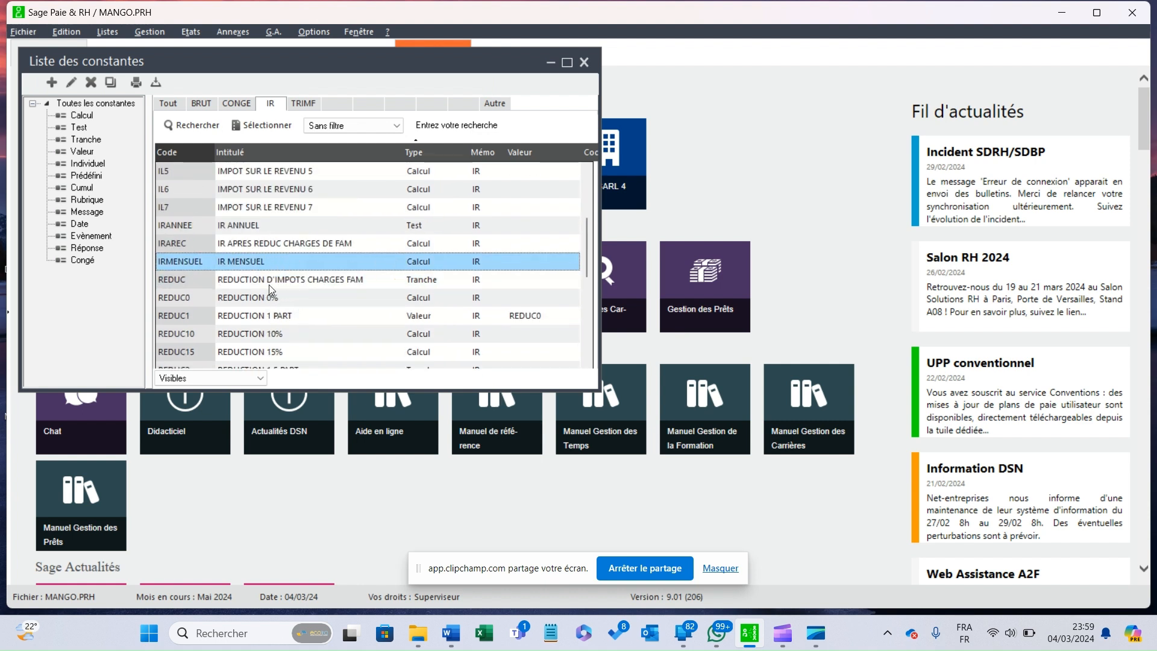
scroll(273, 296, "down", 4)
scroll(276, 291, "up", 7)
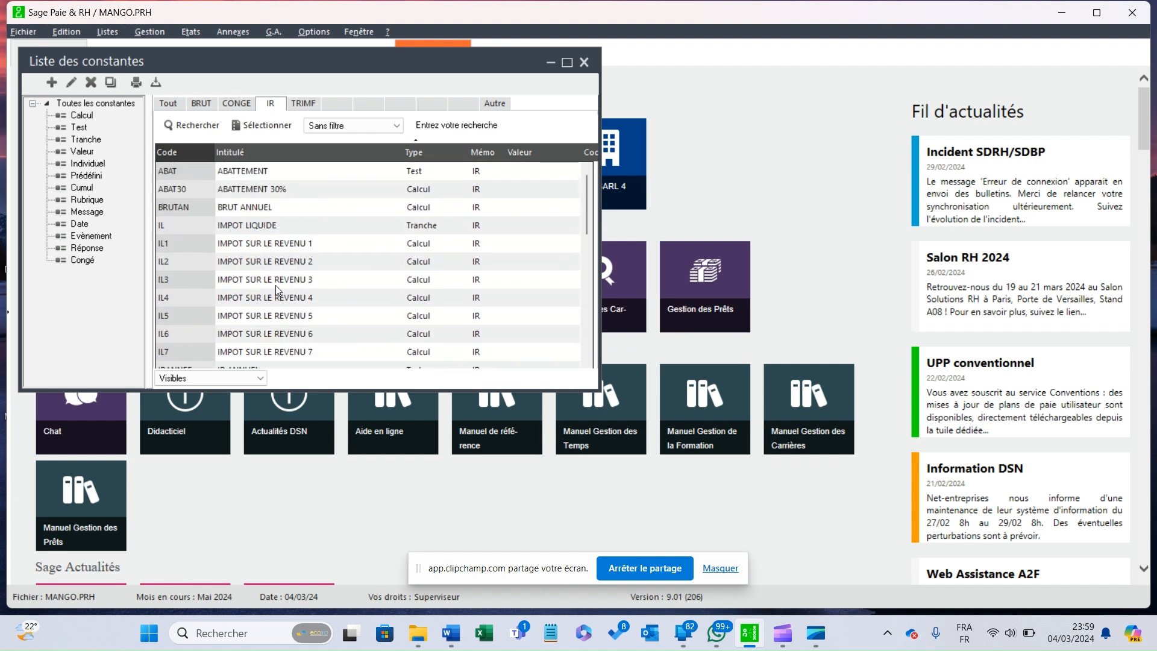
left_click(272, 224)
double_click(271, 223)
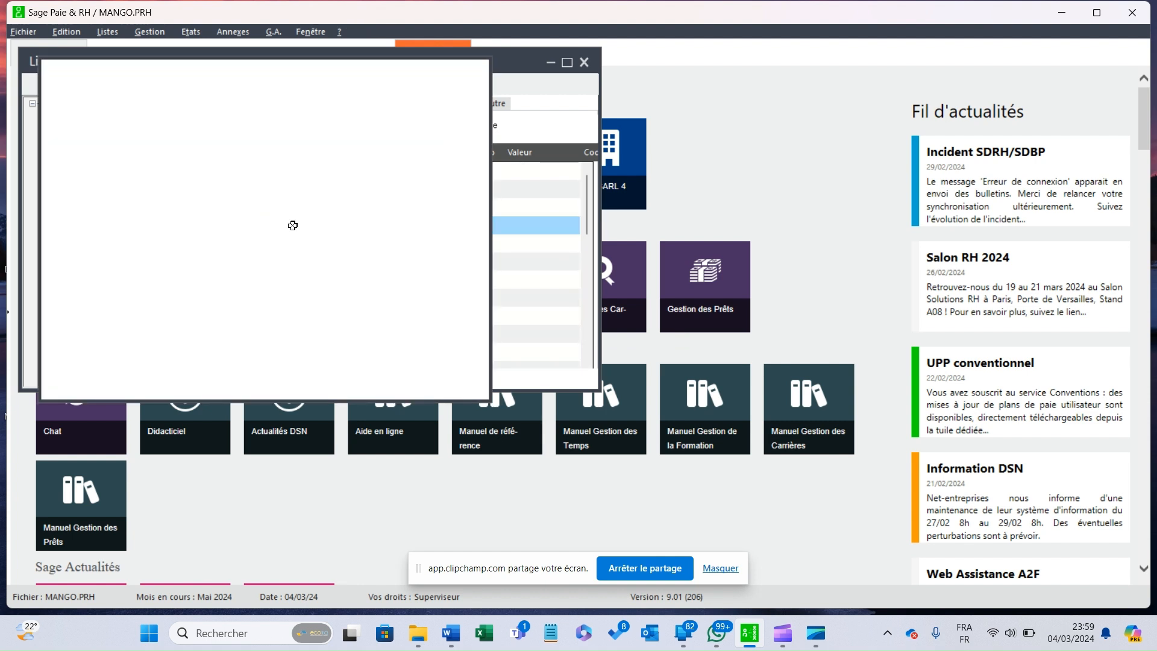
left_click(145, 232)
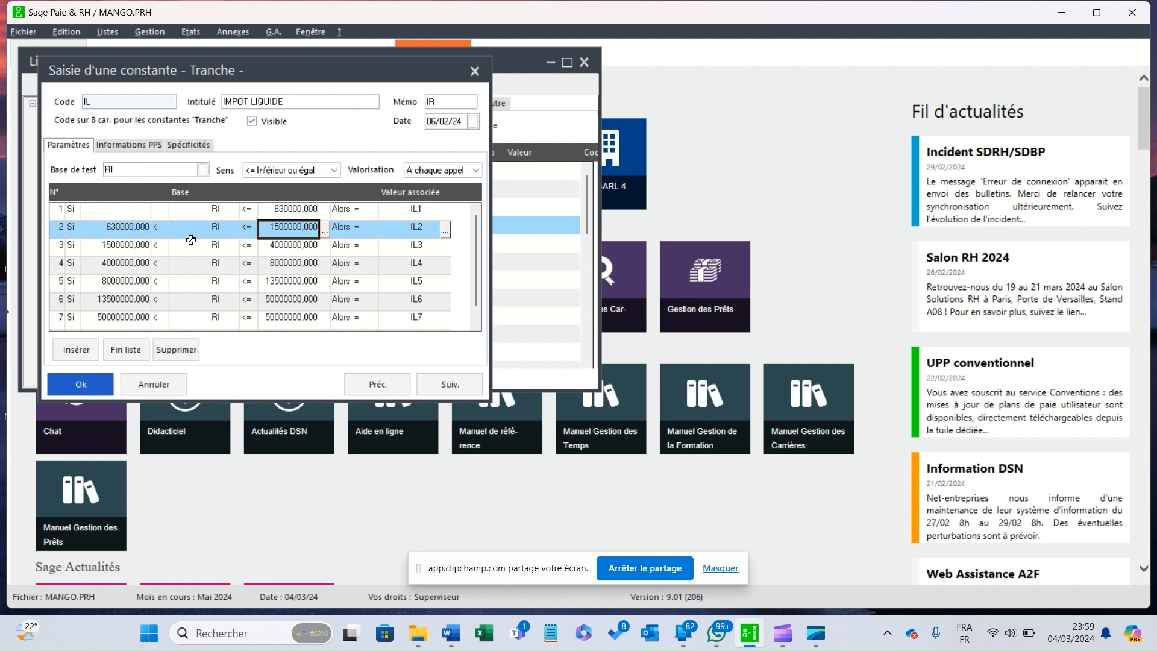
left_click(298, 210)
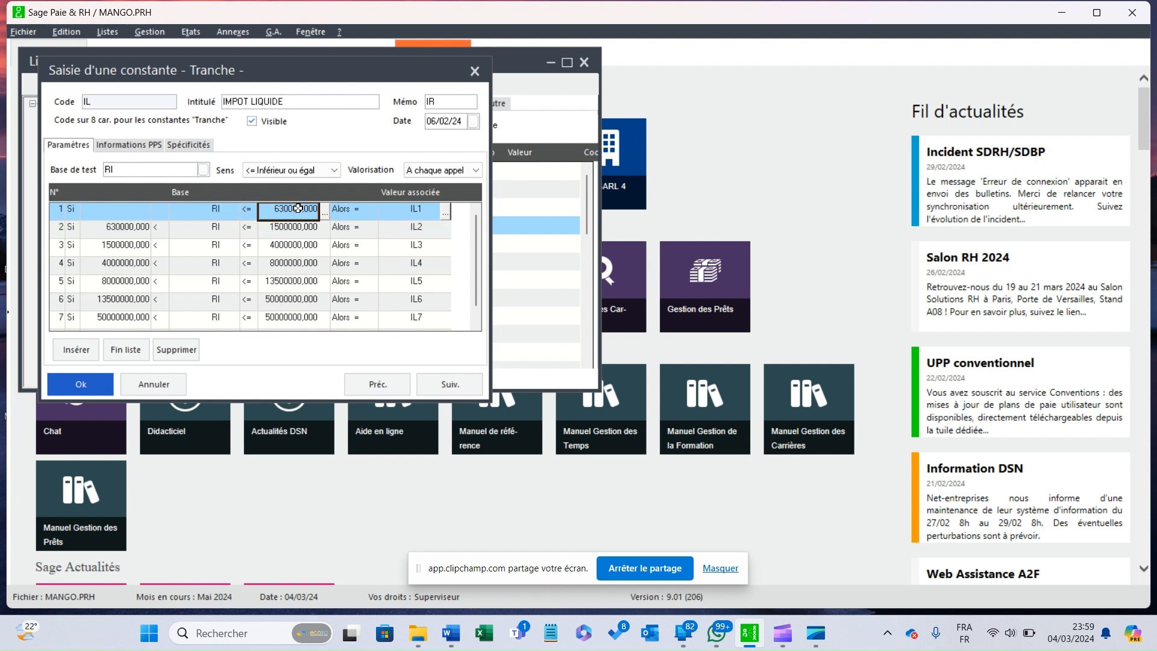
left_click(136, 234)
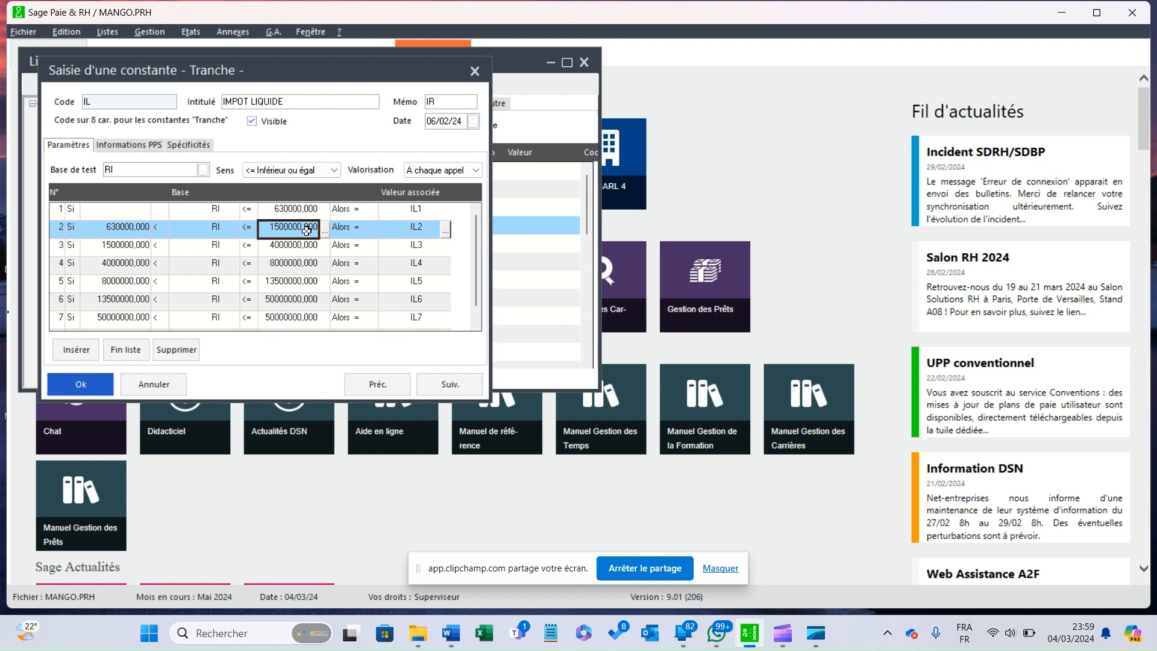
left_click(289, 319)
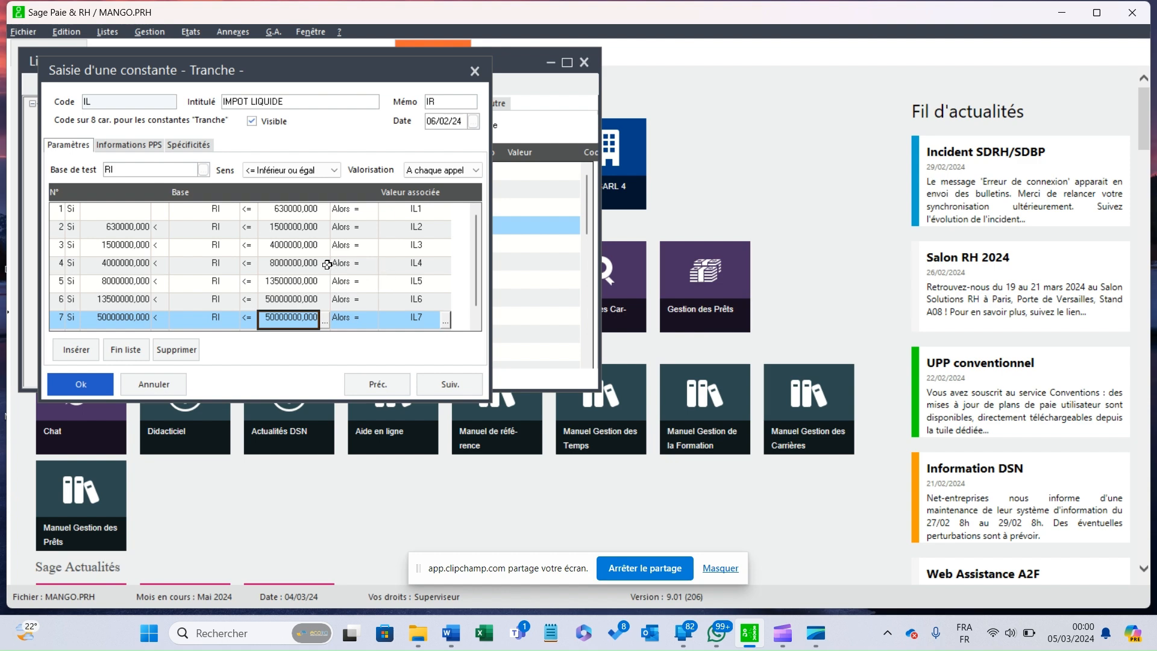
left_click(291, 265)
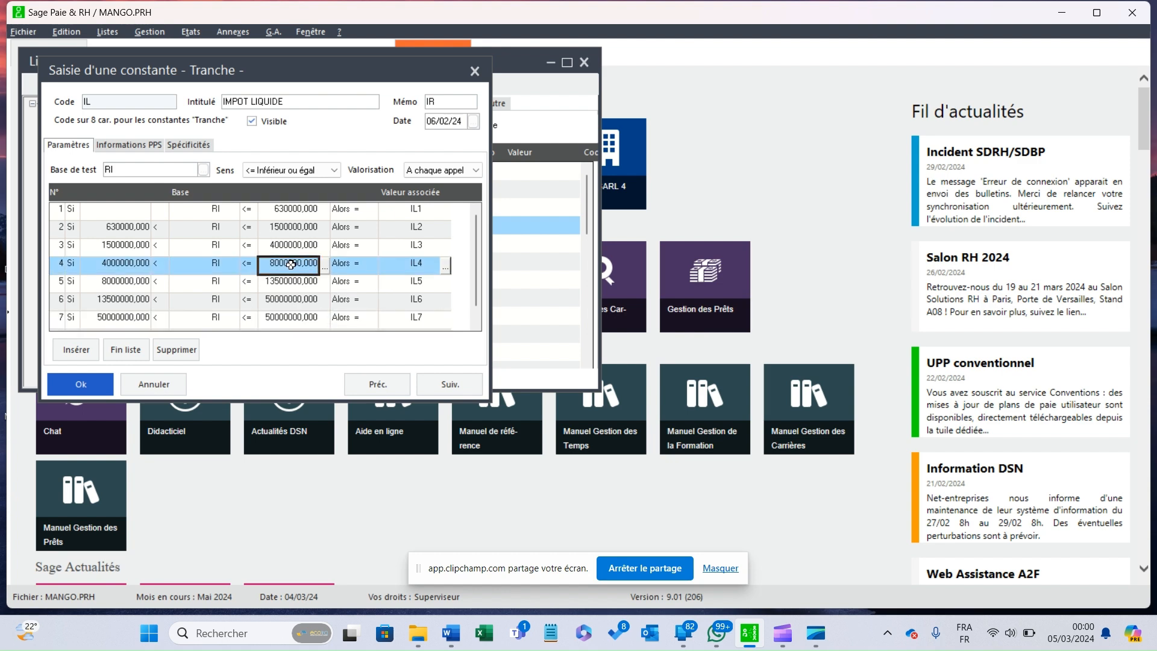
left_click(107, 391)
Review the list of IR constants and open IRANNEE (IR ANNUEL) to examine its test condition and outcomes.
scroll(386, 299, "down", 5)
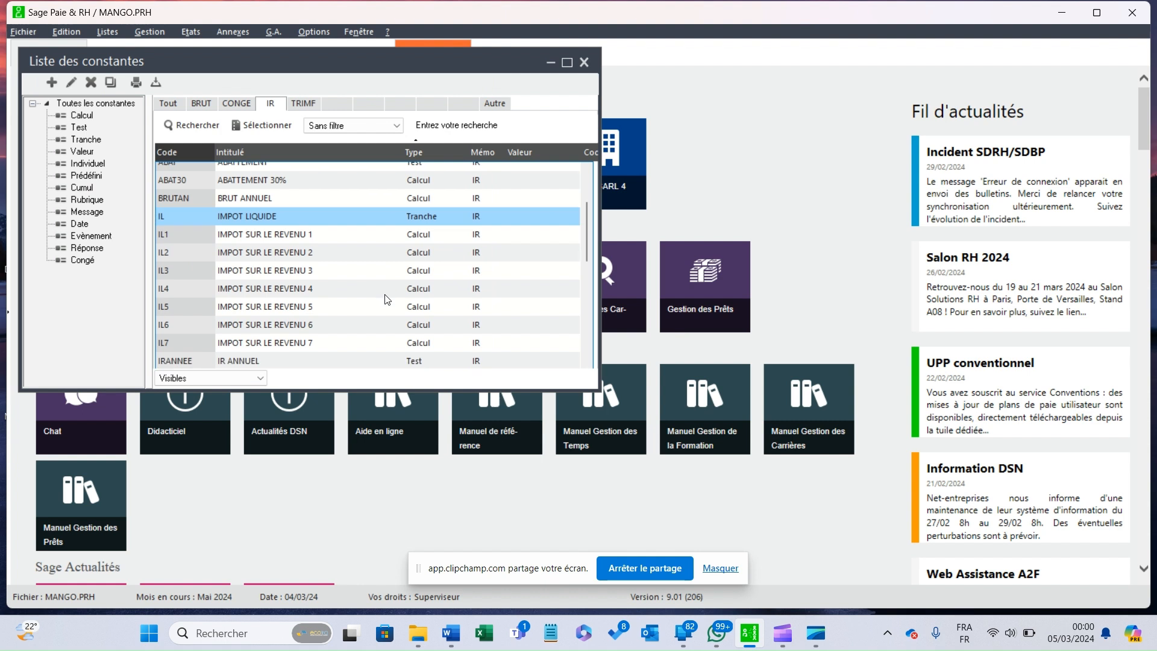
scroll(374, 295, "up", 4)
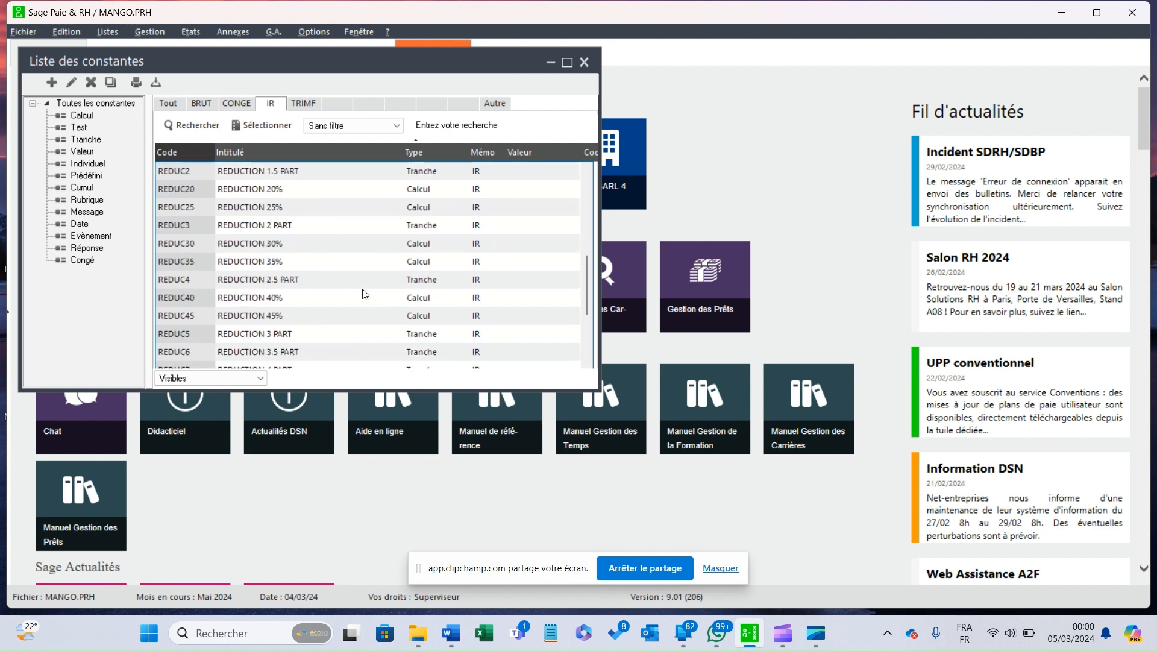
scroll(365, 295, "up", 2)
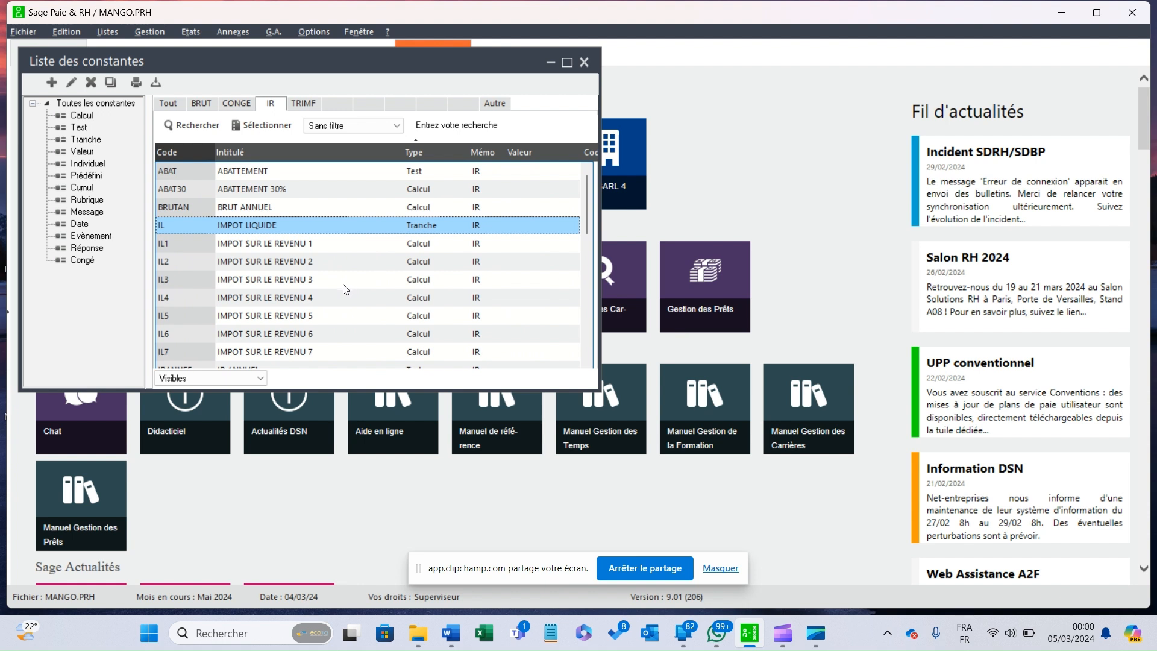
scroll(346, 289, "down", 5)
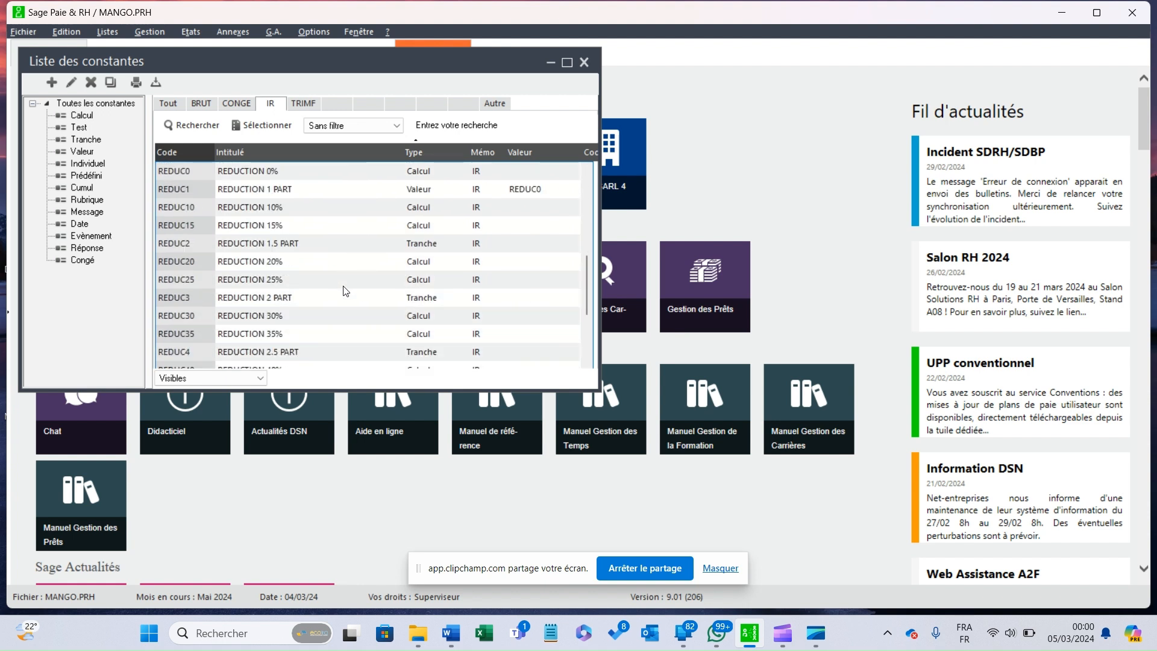
scroll(345, 291, "down", 3)
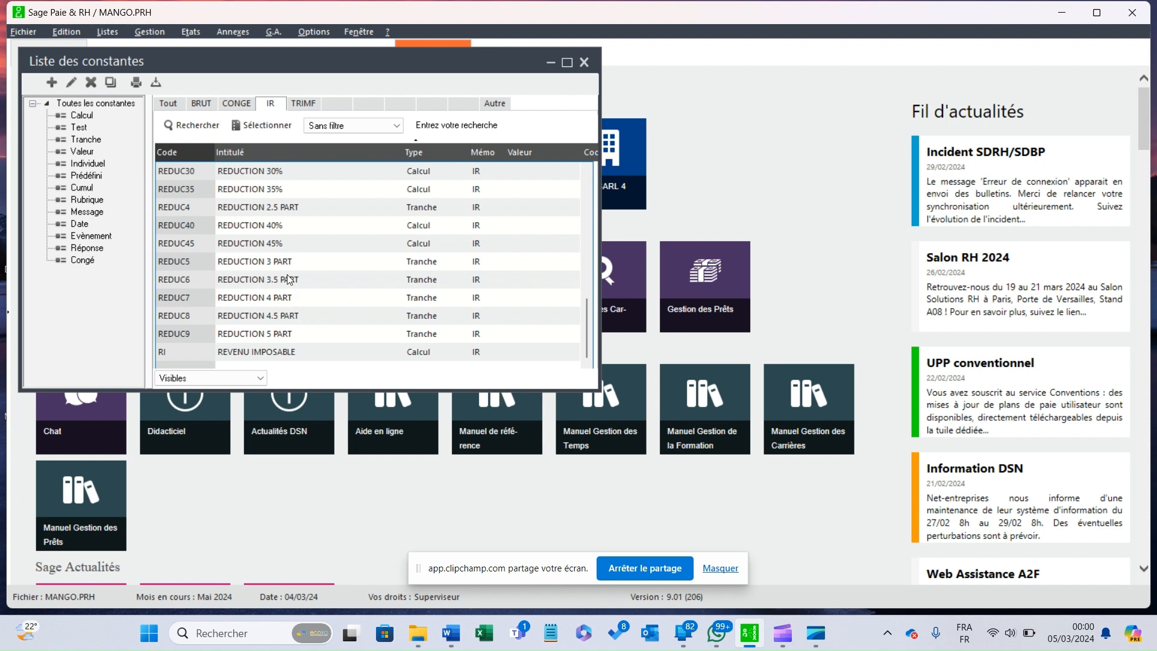
scroll(279, 260, "up", 2)
scroll(276, 253, "up", 3)
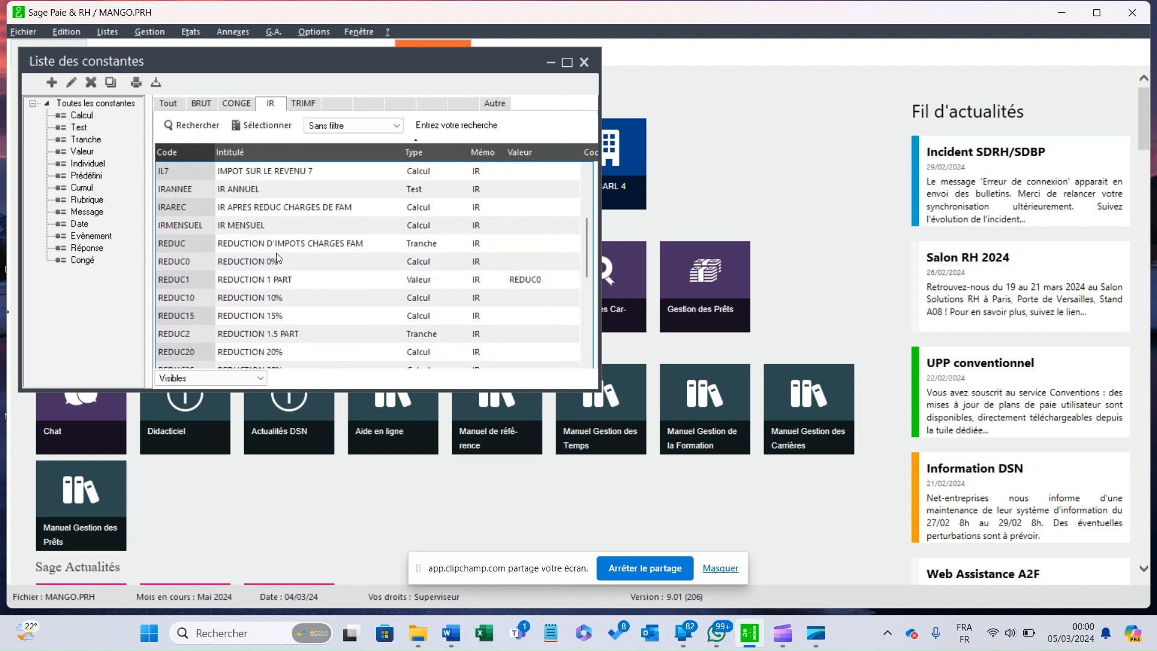
left_click(251, 228)
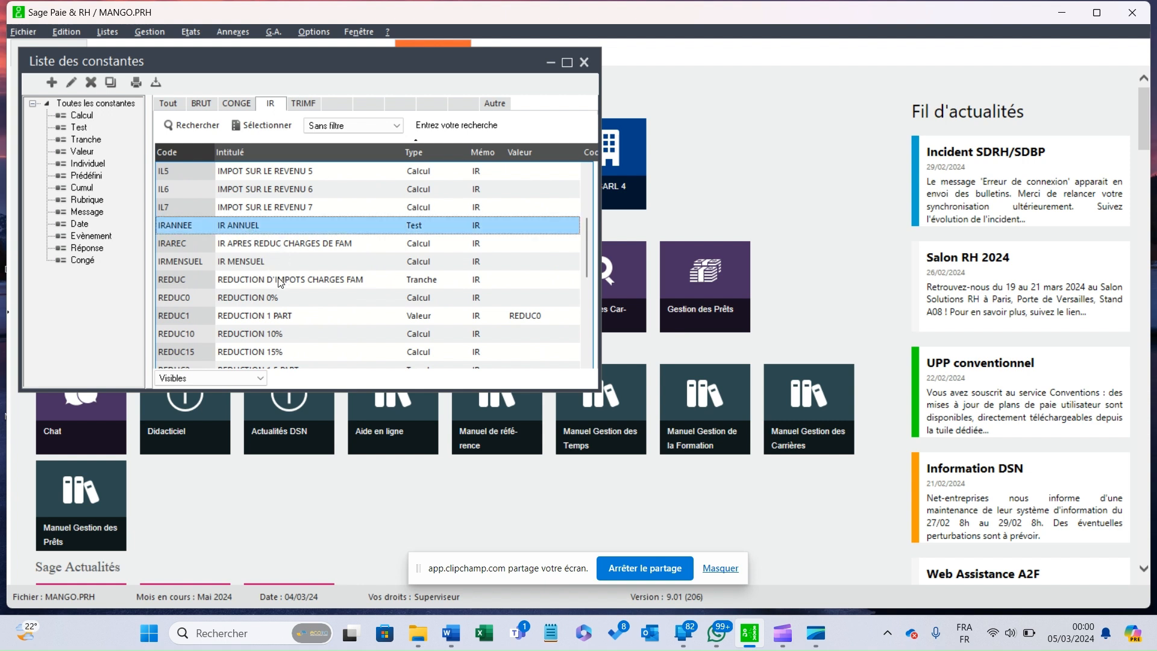
left_click(277, 264)
double_click(252, 226)
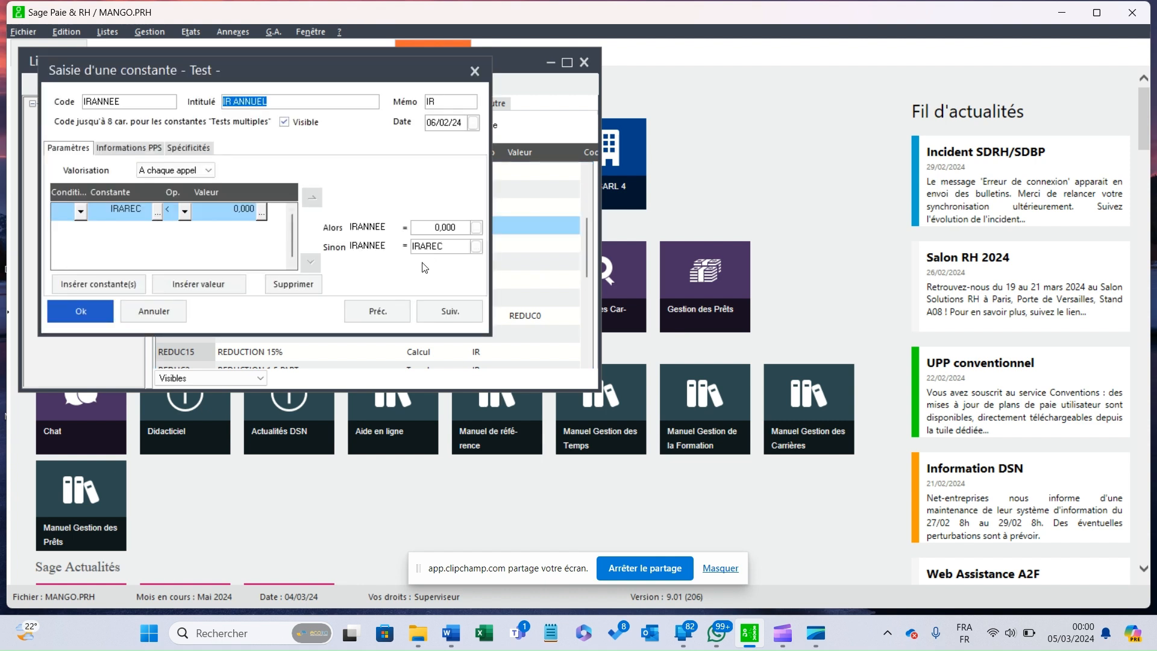
From IRANNEE's otherwise value, examine the IRAREC (IR APRES REDUC CHARGES DE FAM) calculation, and close both records.
left_click(475, 247)
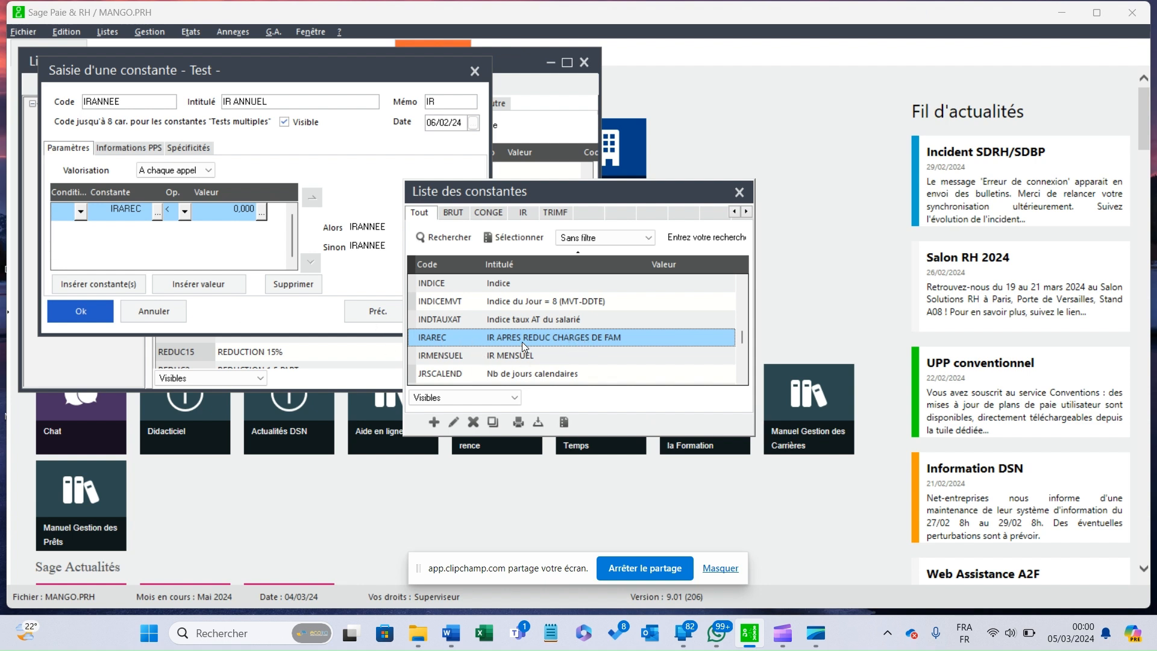
left_click(456, 421)
left_click(445, 306)
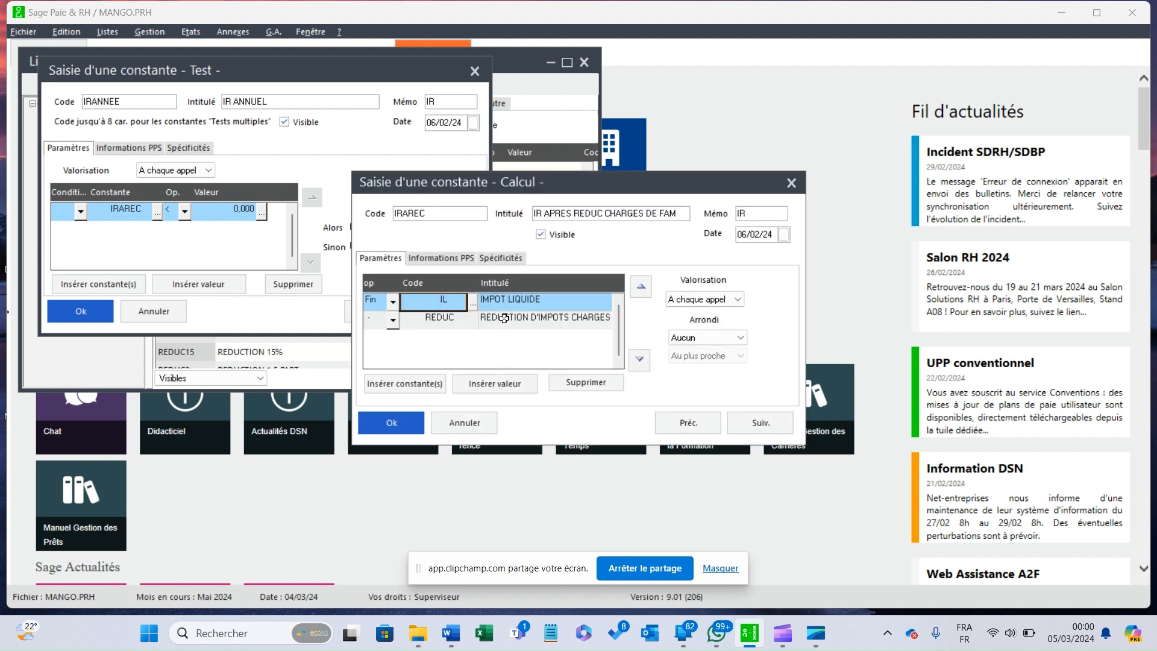
left_click(415, 429)
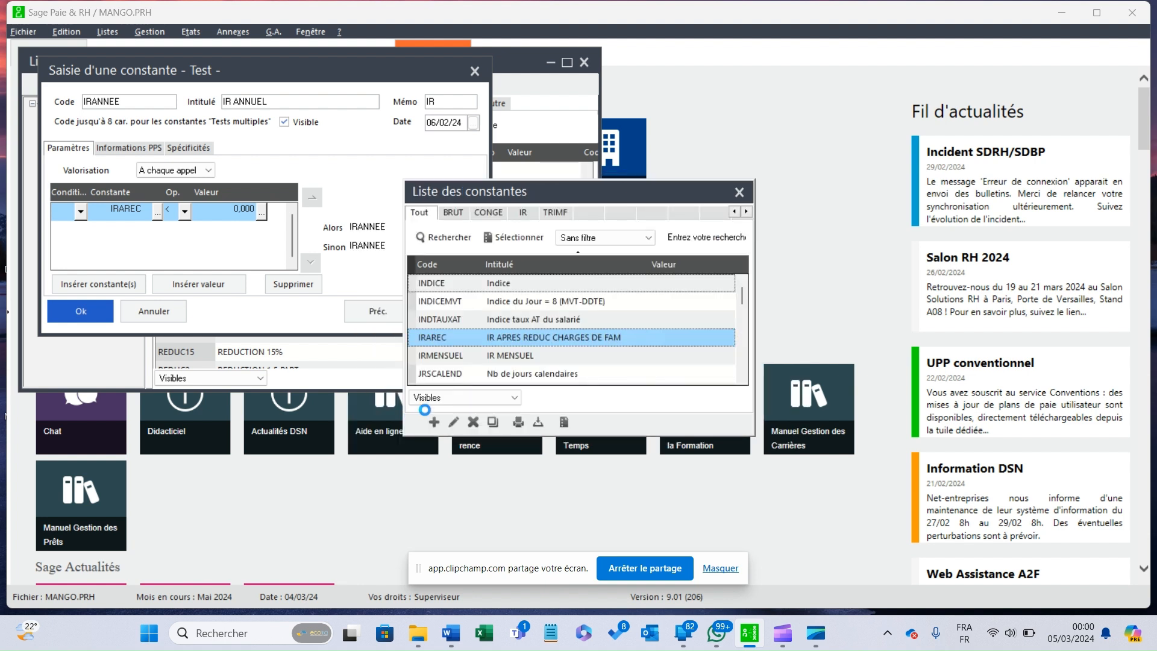
left_click(740, 192)
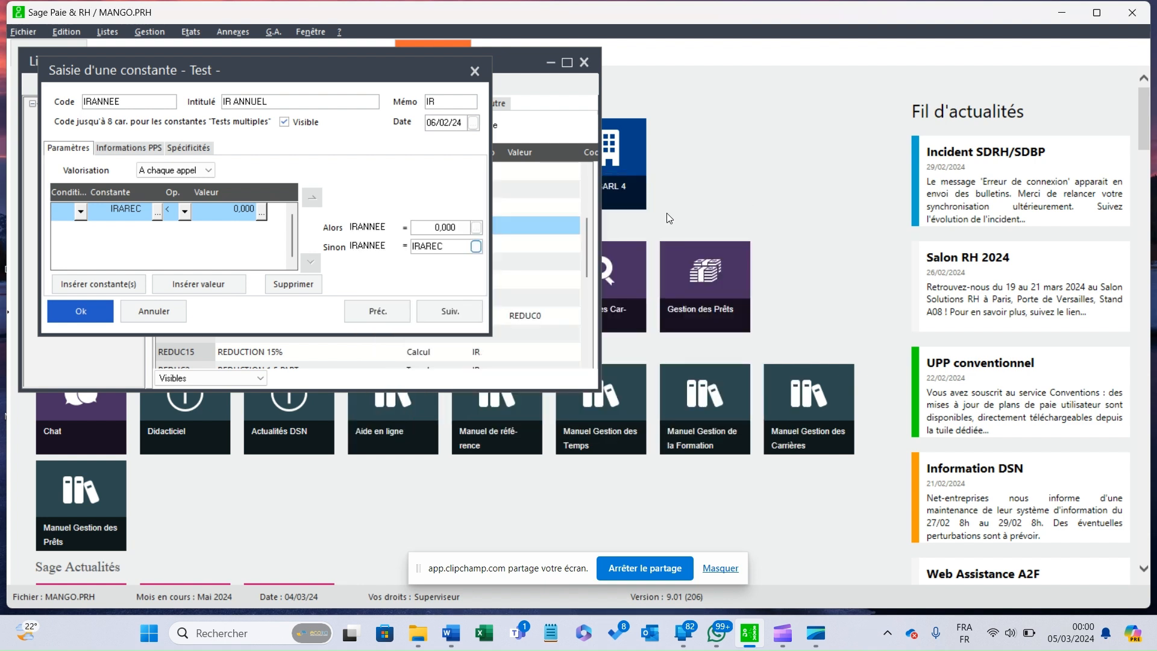
left_click(85, 304)
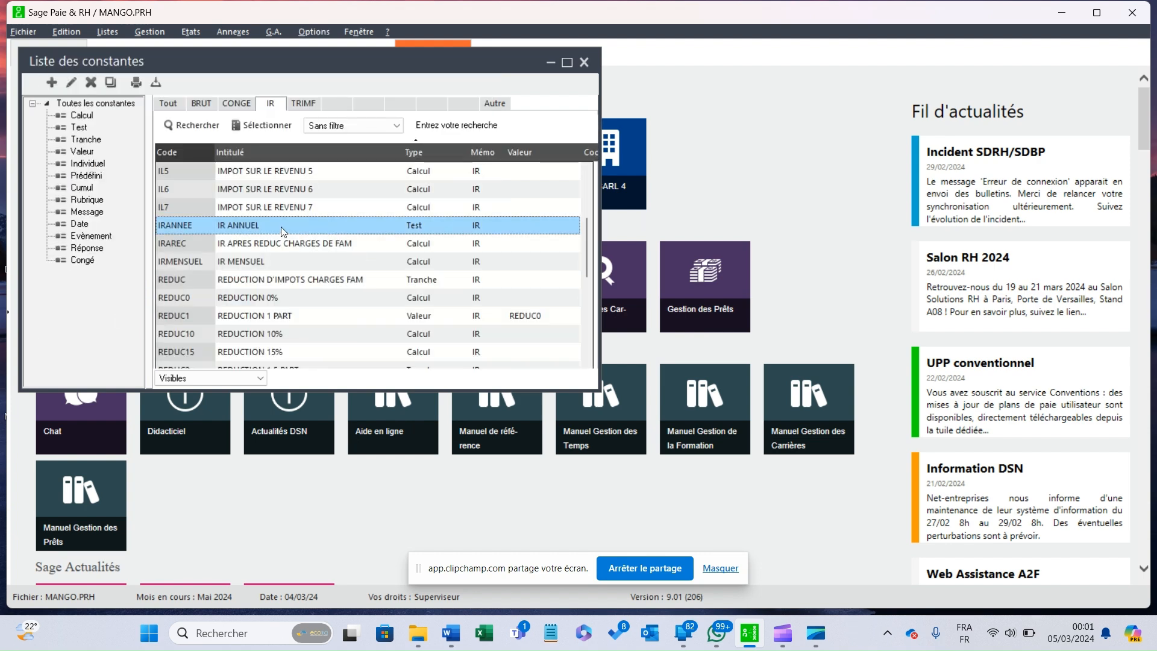
Open the IRMENSUEL (IR MENSUEL) constant, examine its calculation from IRANNEE, and close the record and the list of constants.
left_click(278, 262)
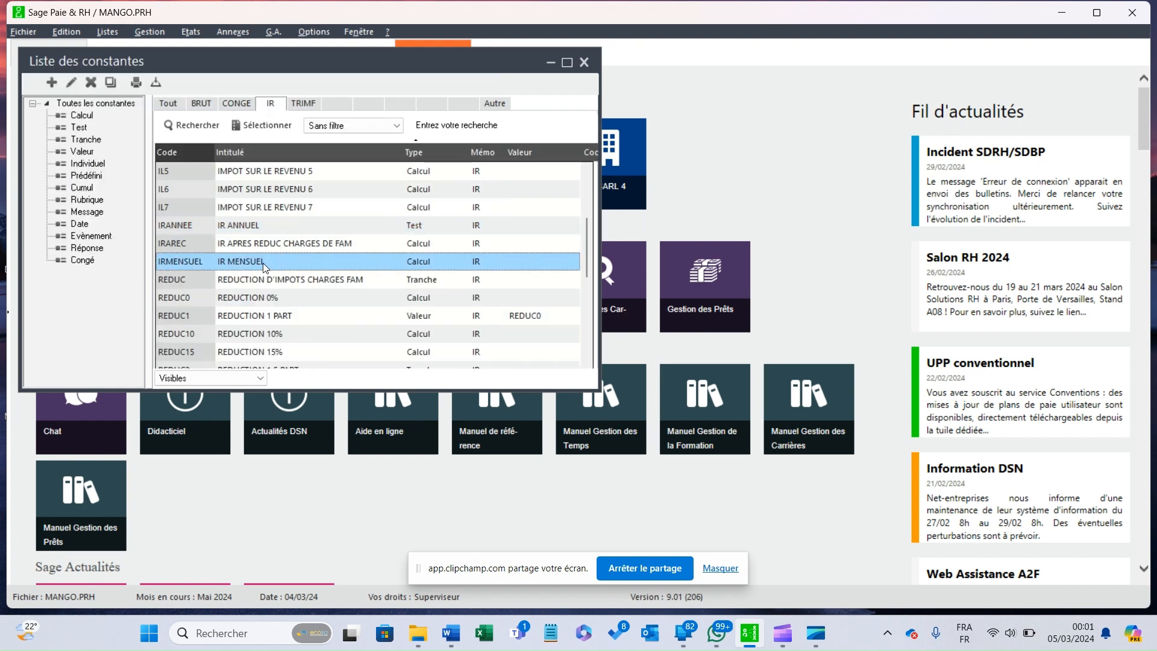
double_click(263, 262)
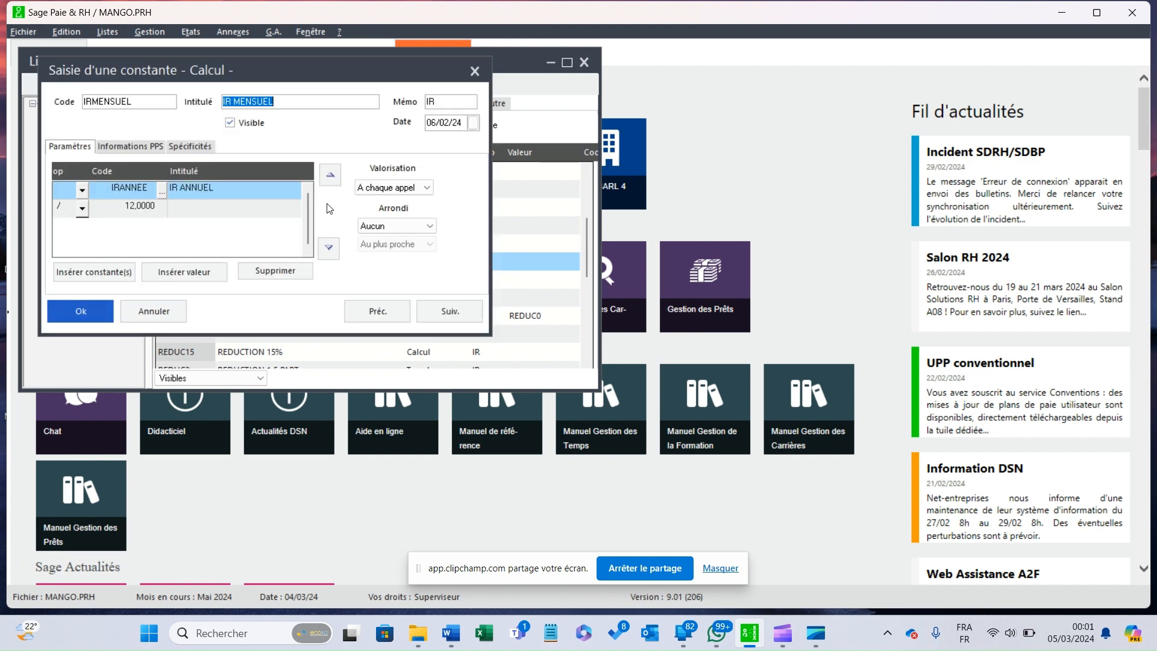
left_click(148, 207)
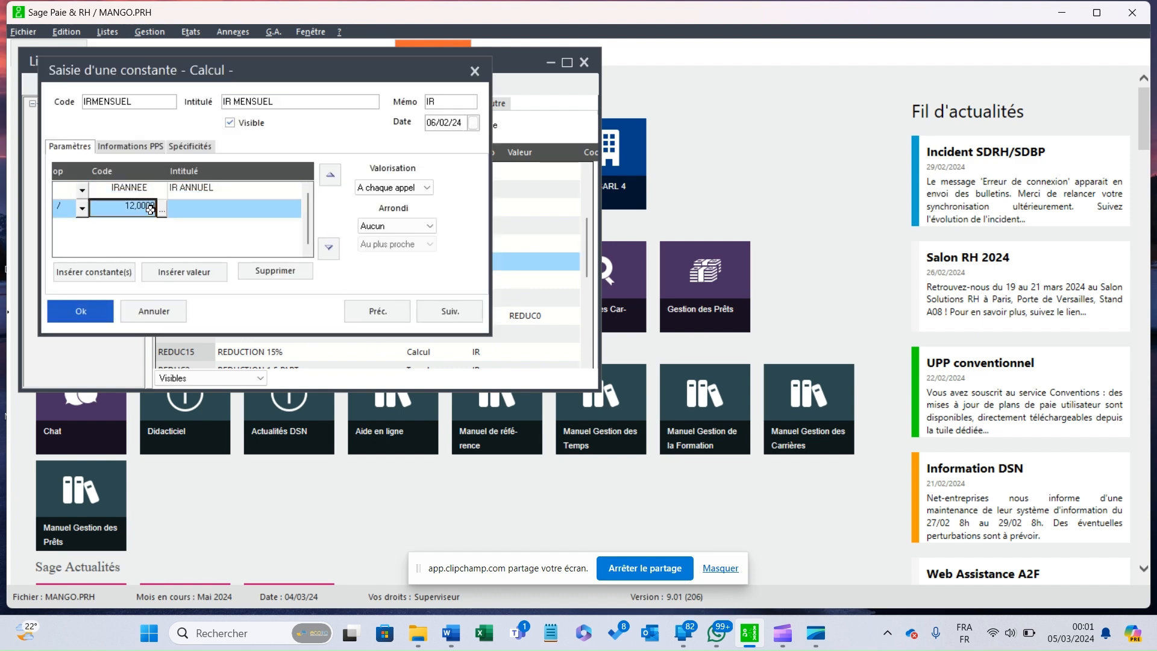
left_click(86, 311)
left_click(364, 245)
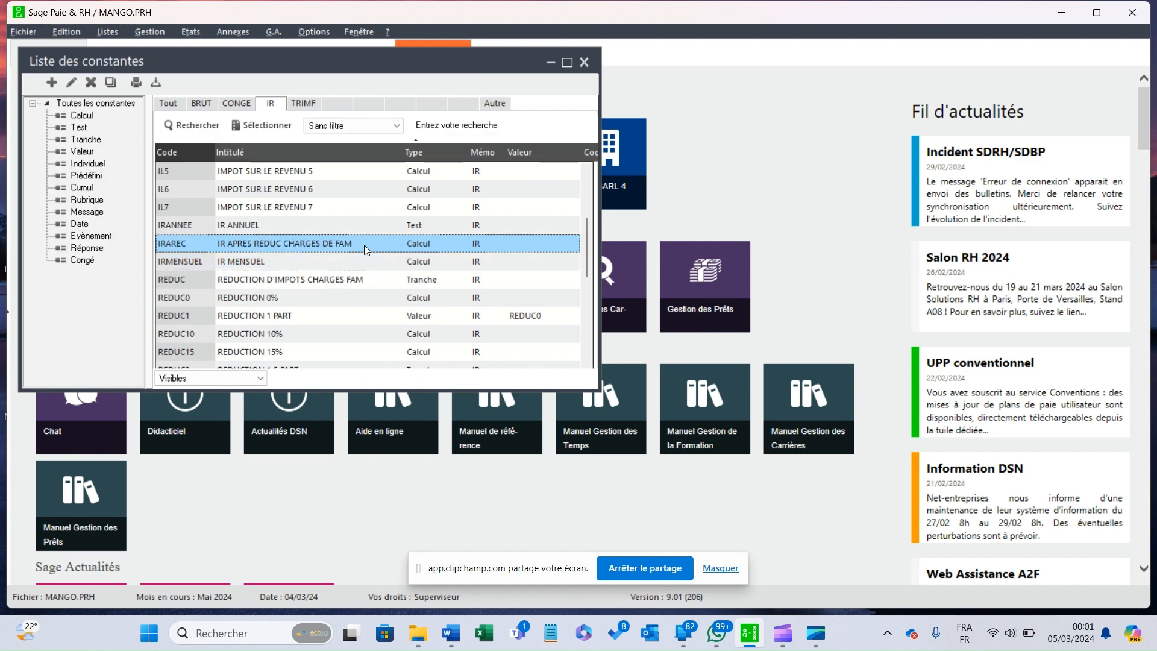
left_click(584, 62)
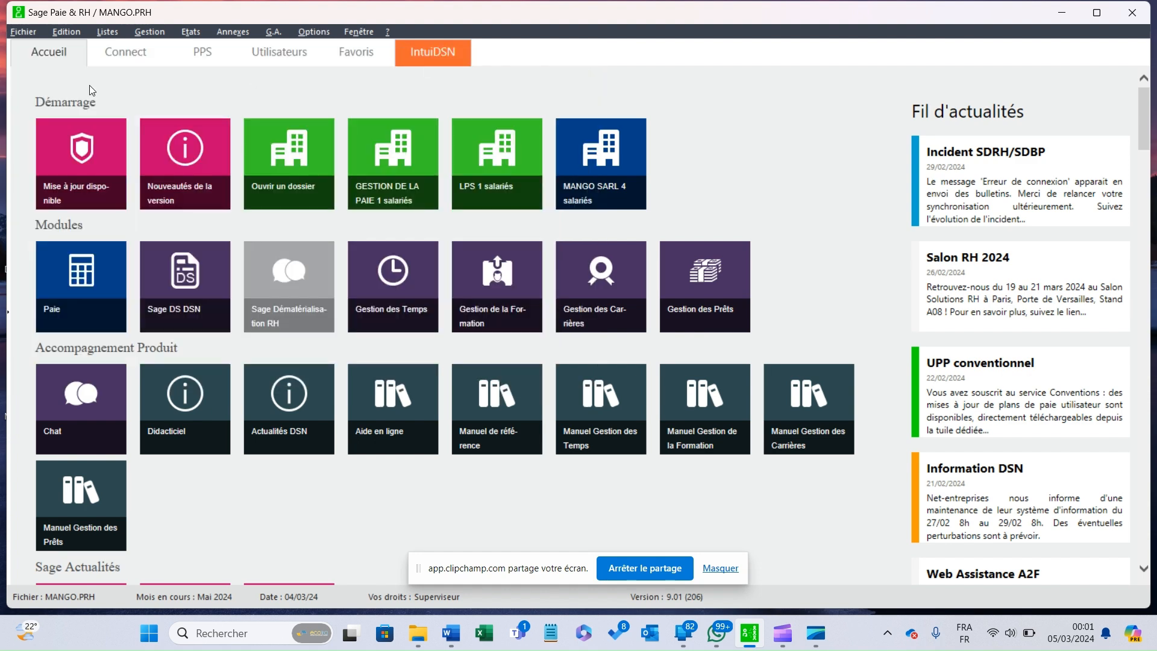
Open the employee payslip list, view the last employee's payslip on its leave and absences page, and close the payslip.
left_click(149, 32)
left_click(190, 74)
left_click(388, 197)
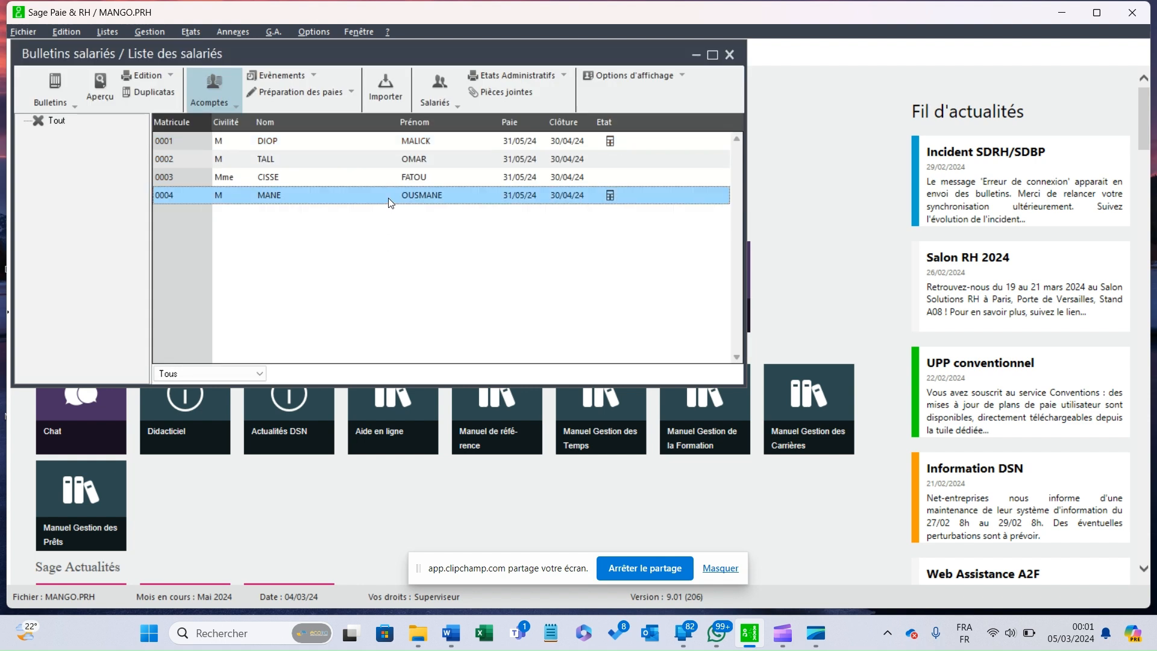
double_click(388, 197)
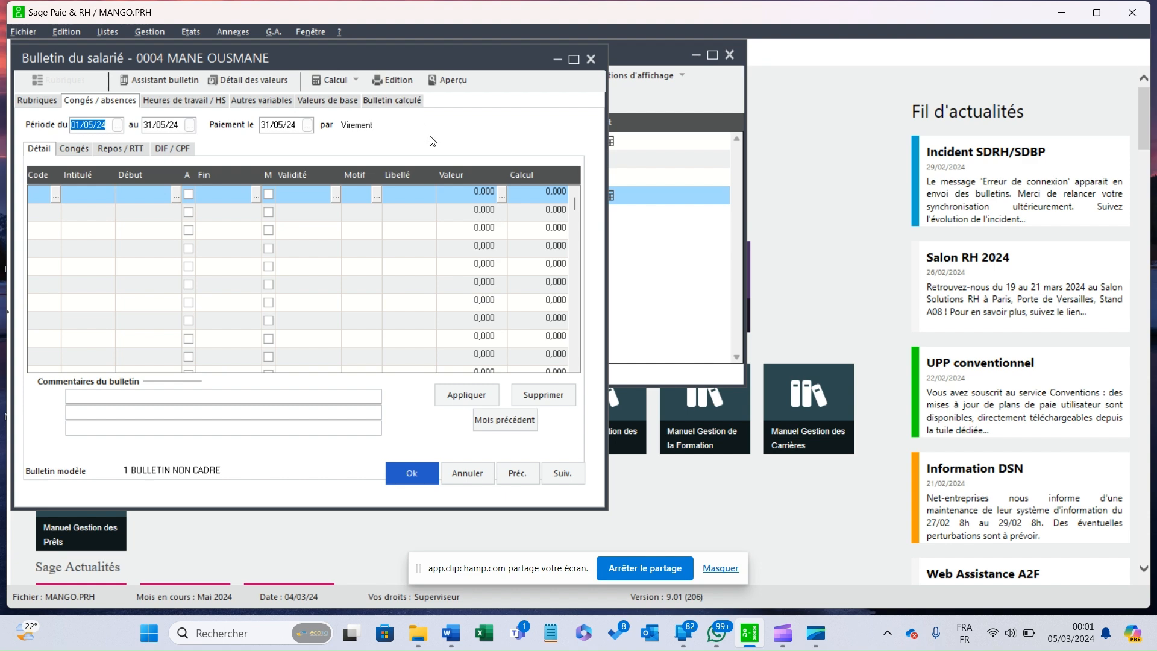
left_click(591, 59)
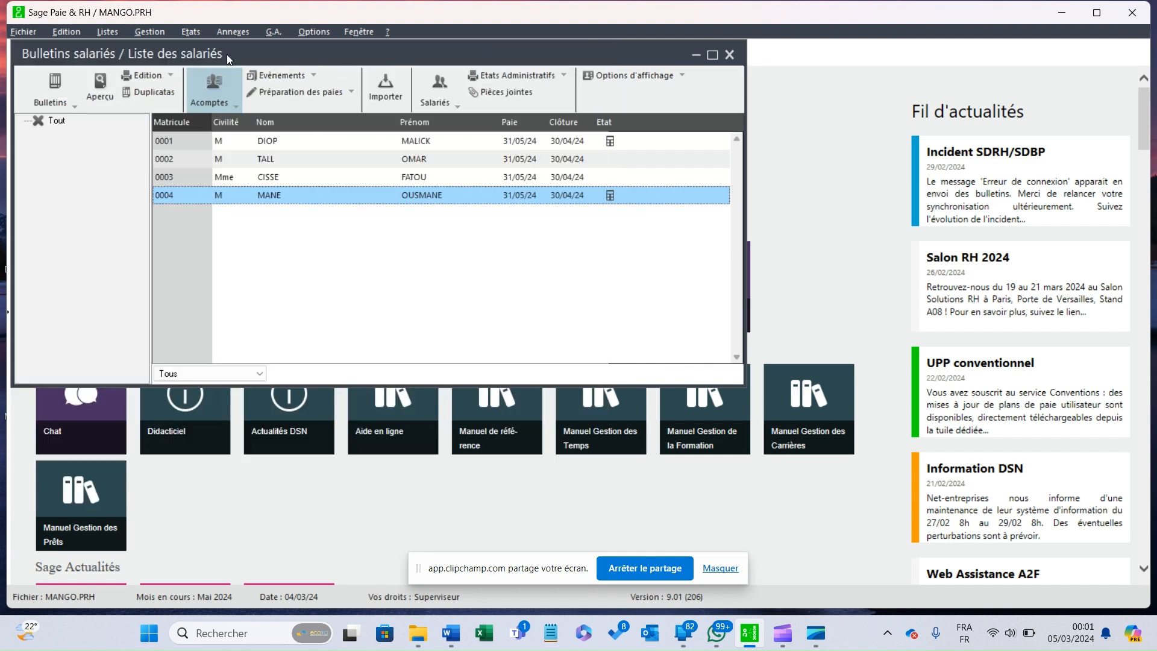
In the list of rubriques, examine the constituent elements of rubrique 56 IMPOT SUR LE REVENU, and close the record and the list.
left_click(128, 31)
left_click(157, 102)
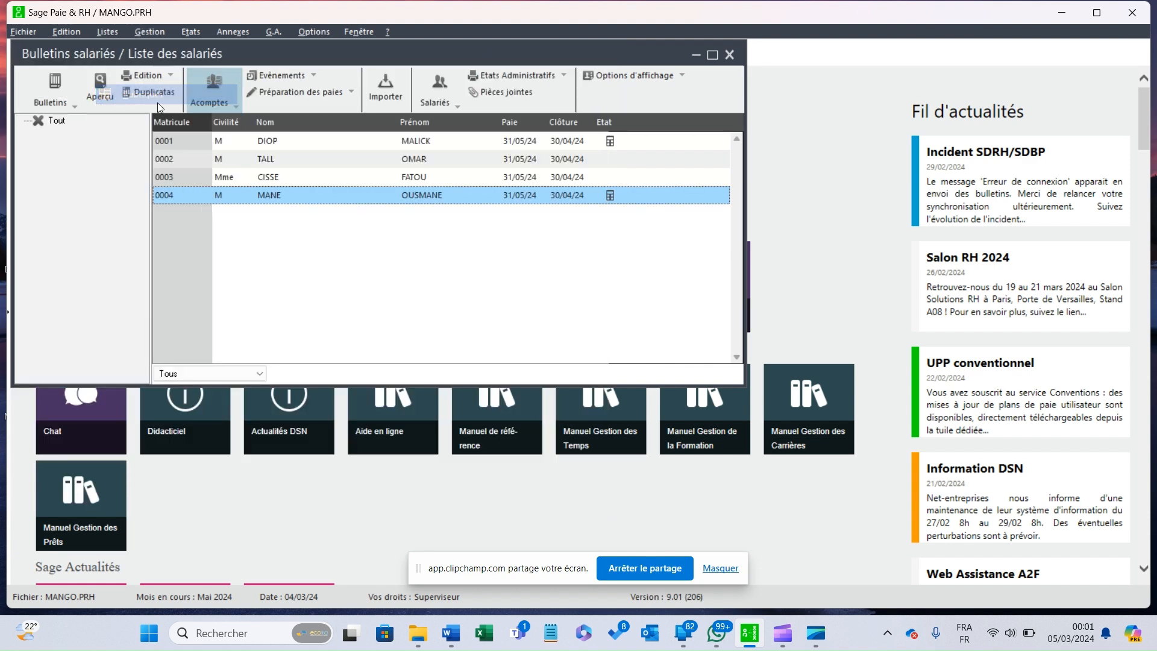
scroll(268, 298, "down", 2)
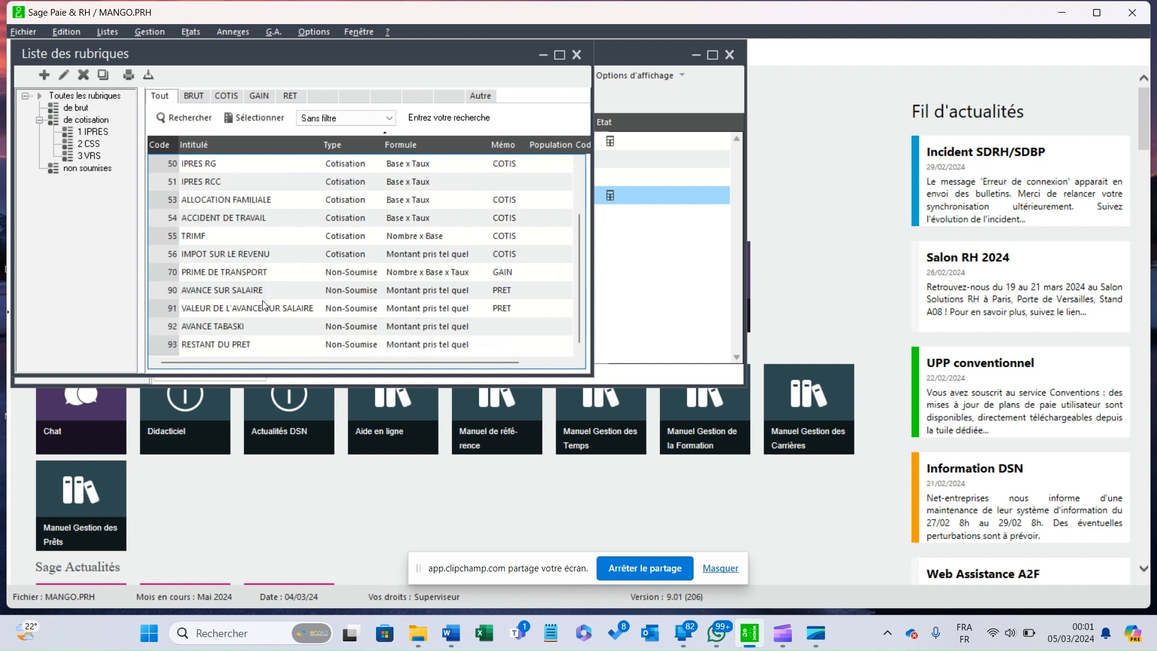
scroll(240, 241, "up", 2)
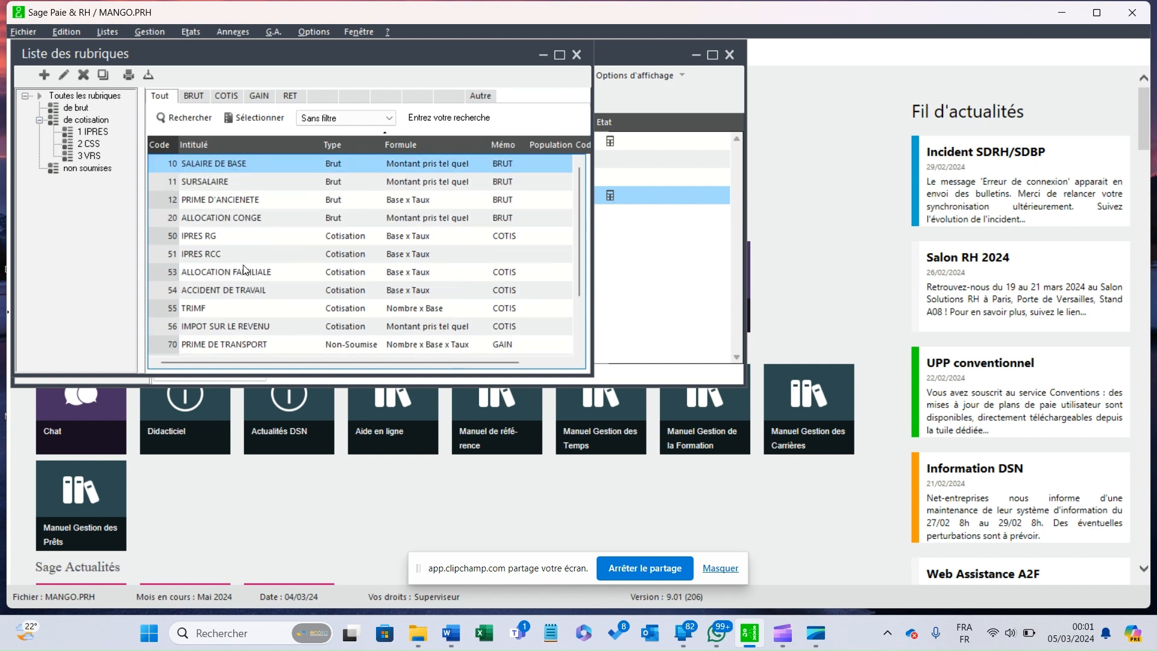
double_click(244, 328)
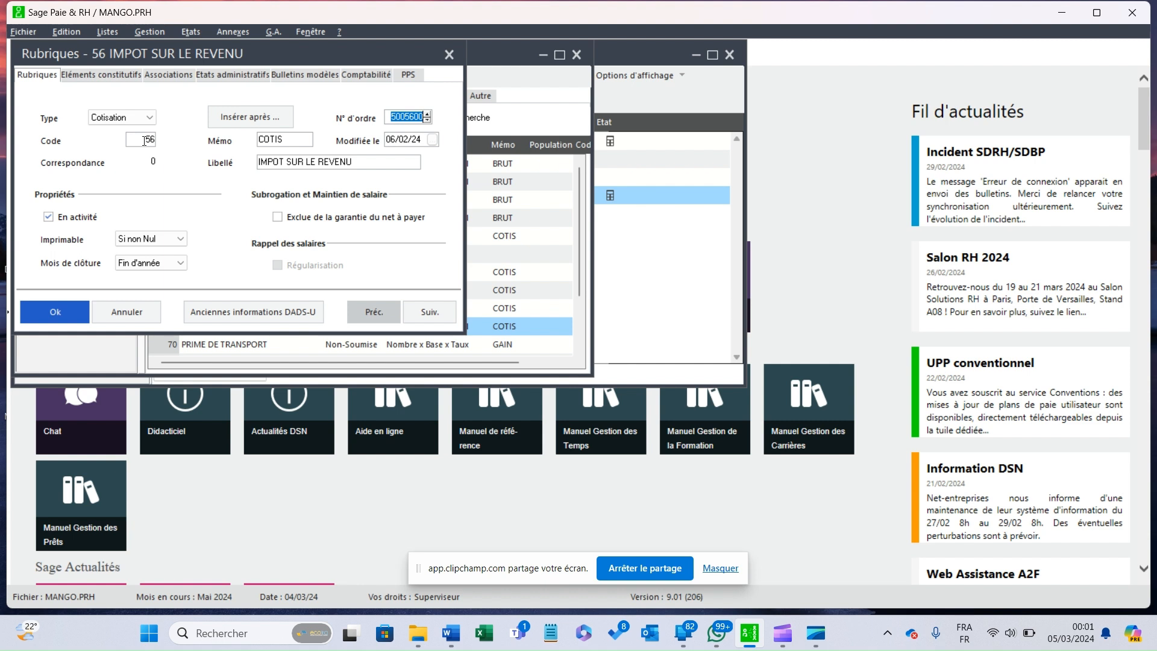
left_click(121, 75)
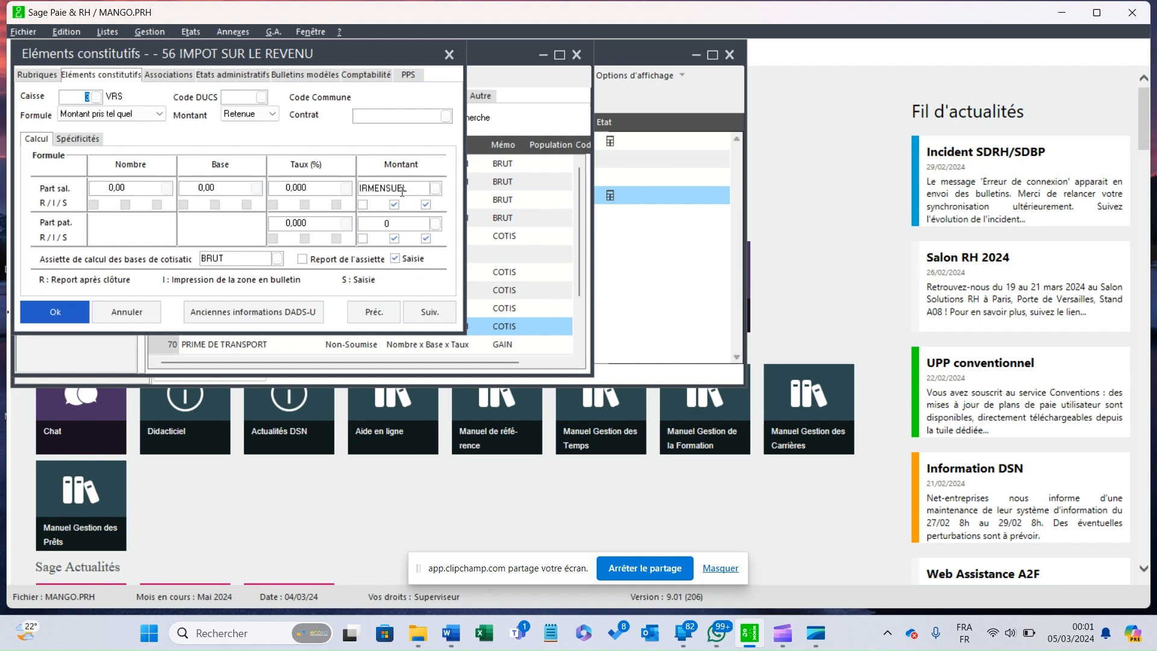
left_click(75, 309)
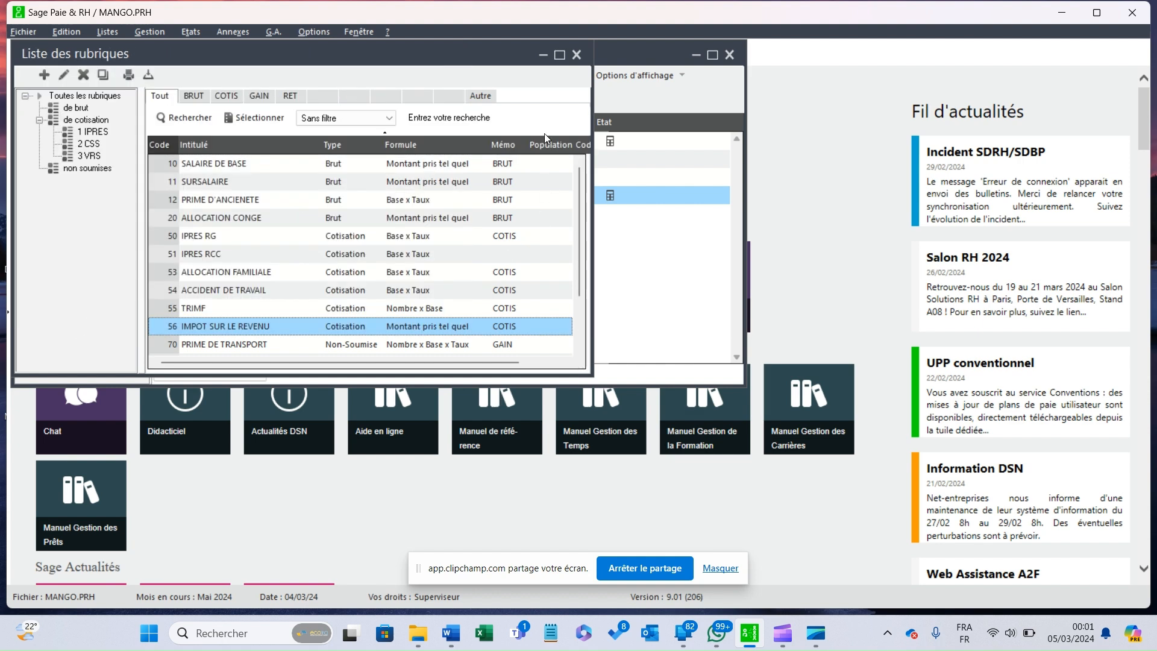
left_click(578, 55)
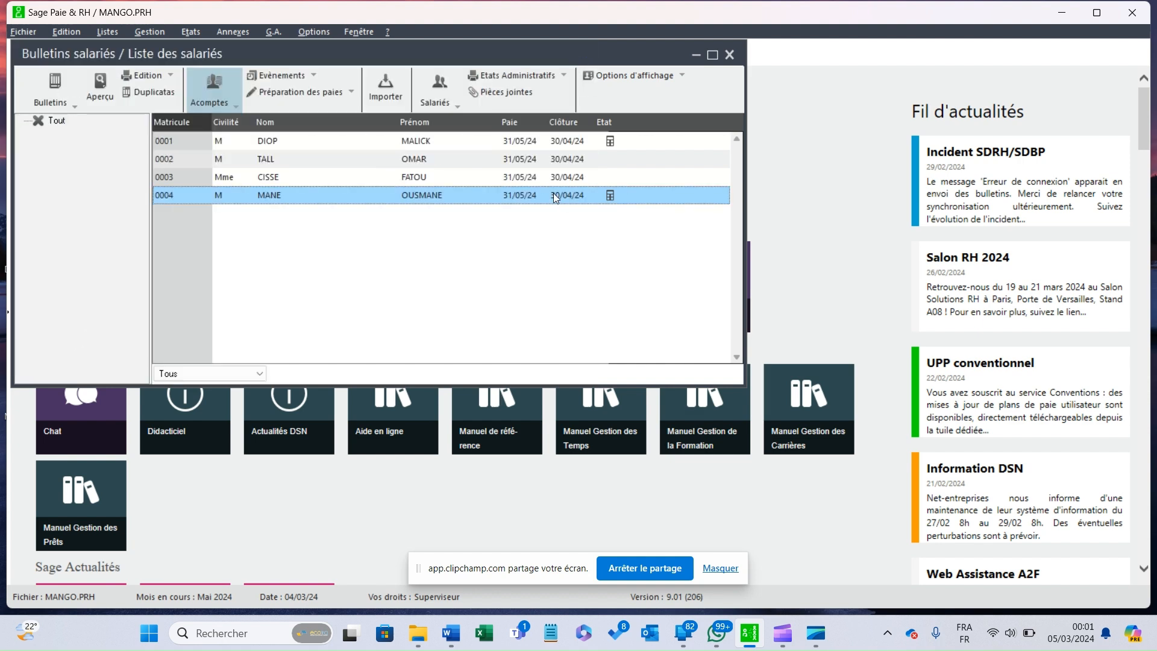
Open the last employee's calculated payslip, dismiss the calculation message, examine the IMPOT SUR LE REVENU deduction, and validate the payslip.
double_click(555, 196)
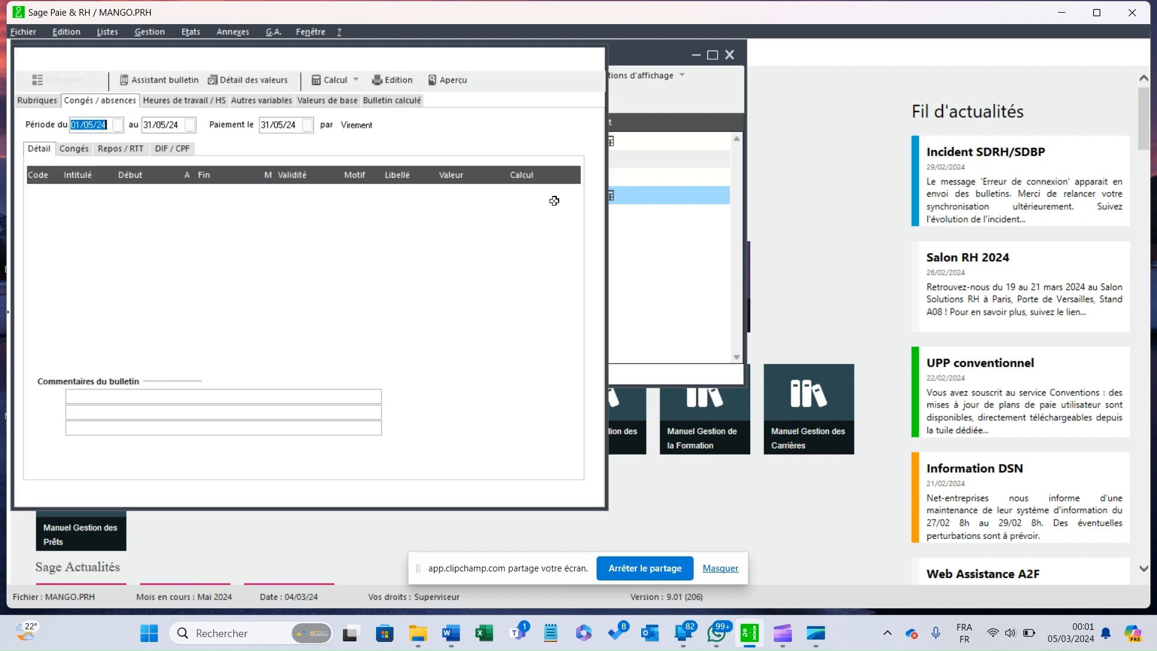
left_click(392, 100)
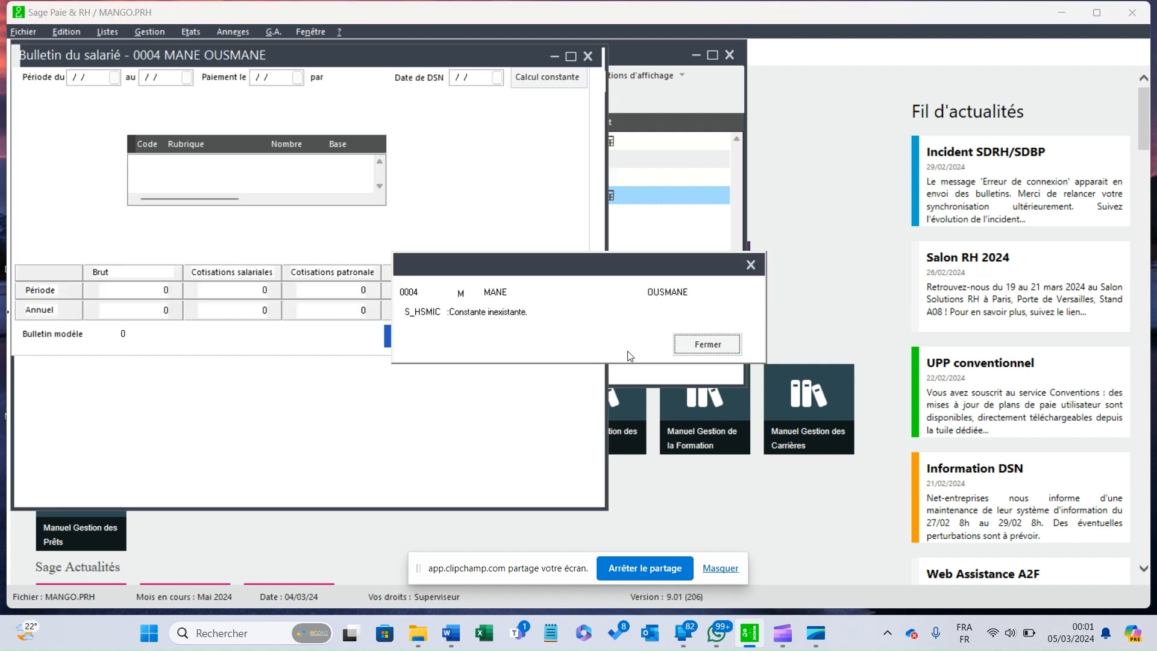
left_click(688, 349)
left_click(685, 346)
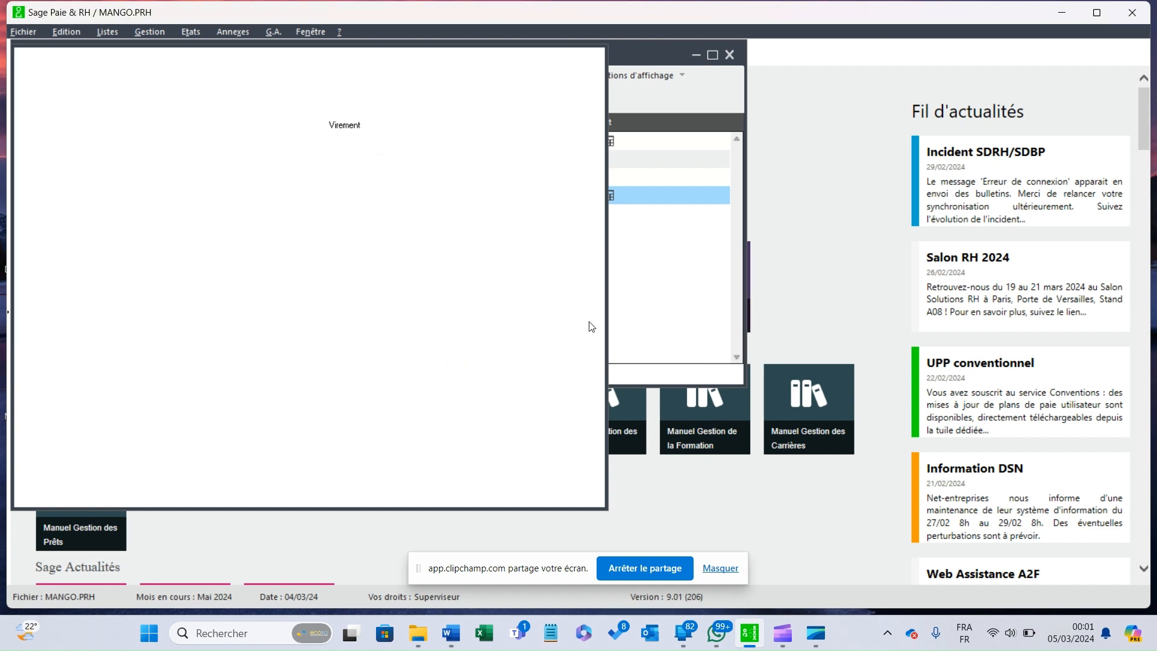
scroll(366, 300, "down", 1)
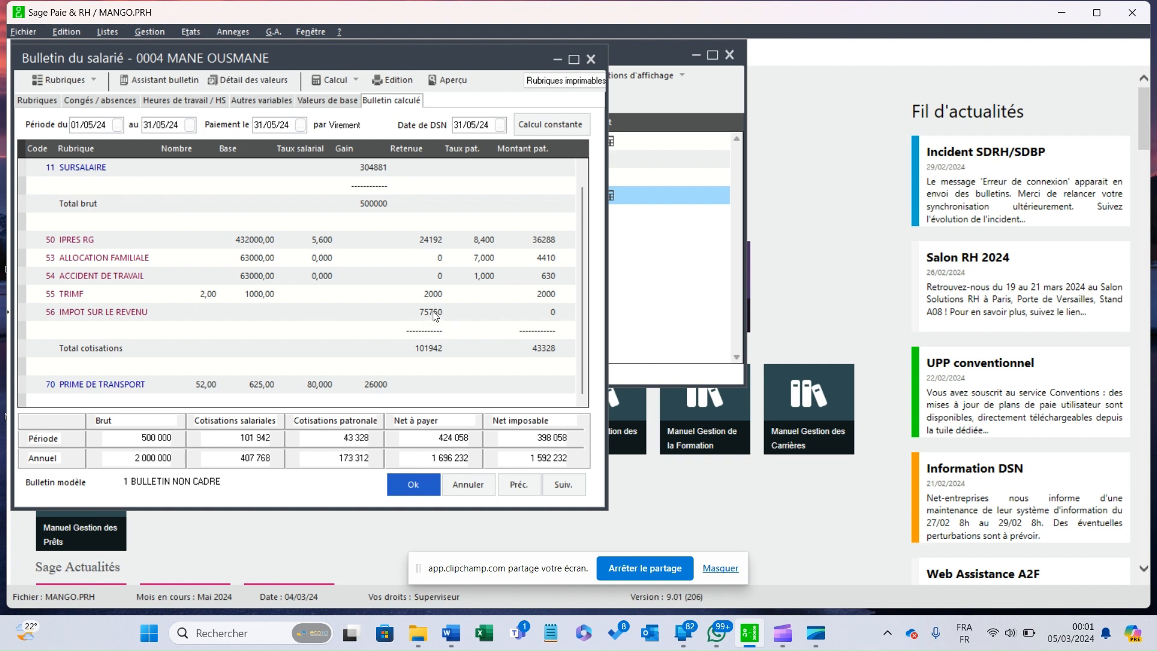
left_click(415, 489)
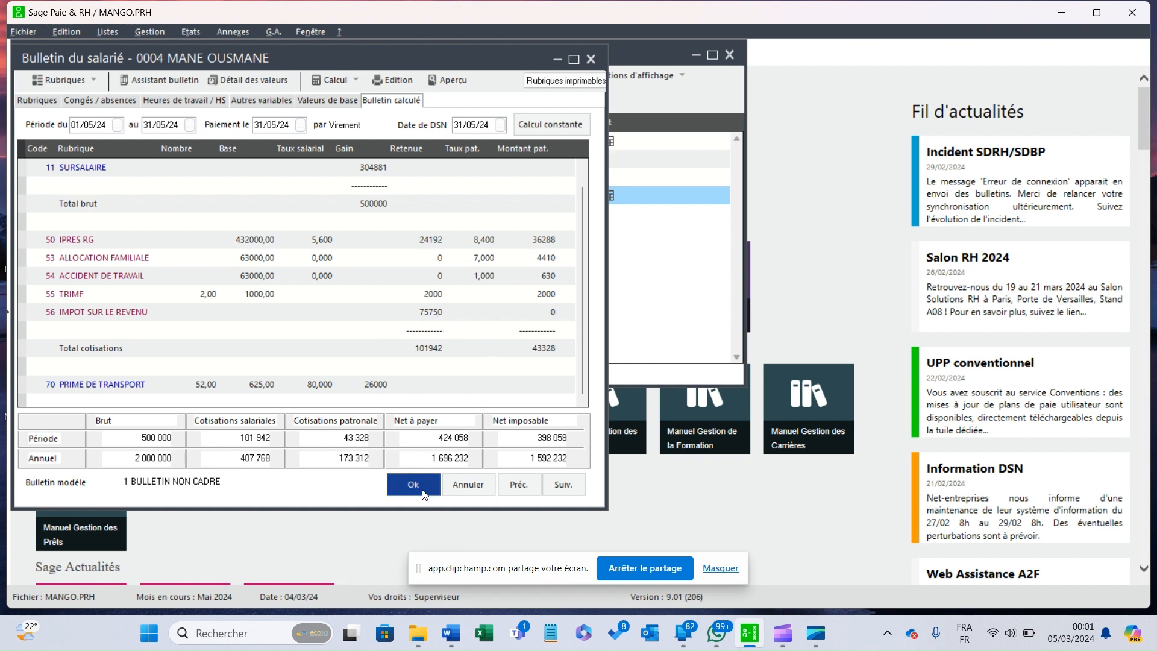